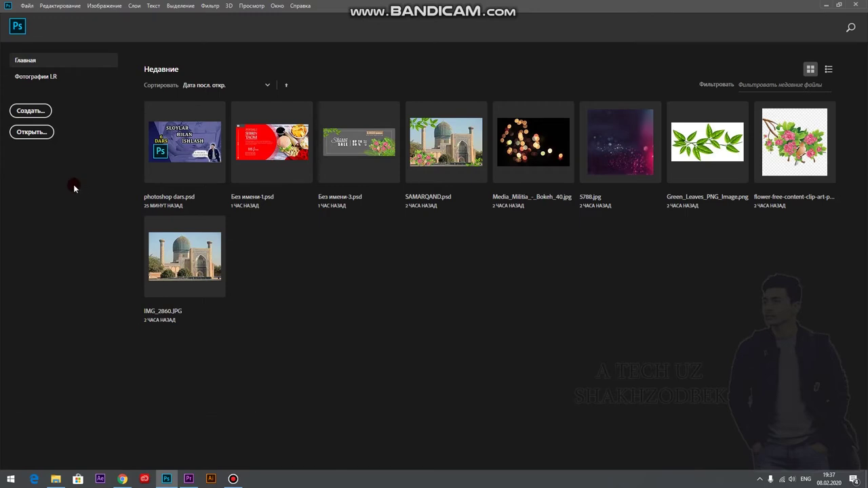
Step: Create a 1920×1080 HDTV 1080p Film & Video document with Artboards enabled
left_click(30, 111)
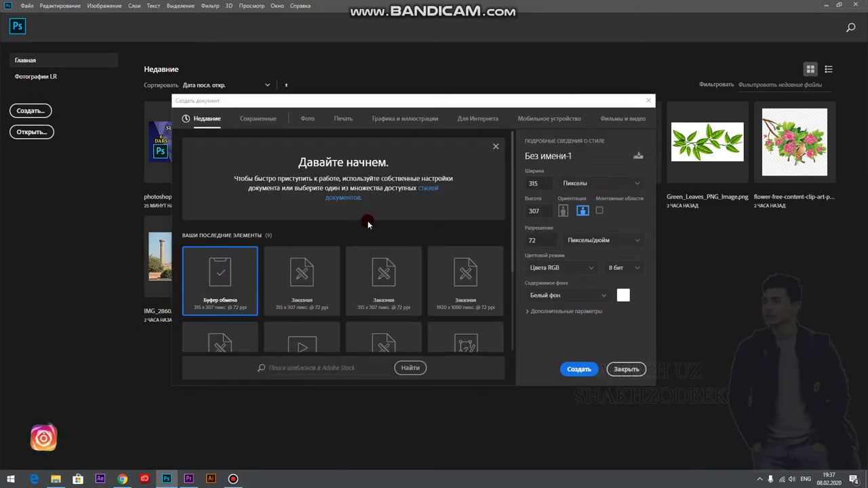
left_click(606, 118)
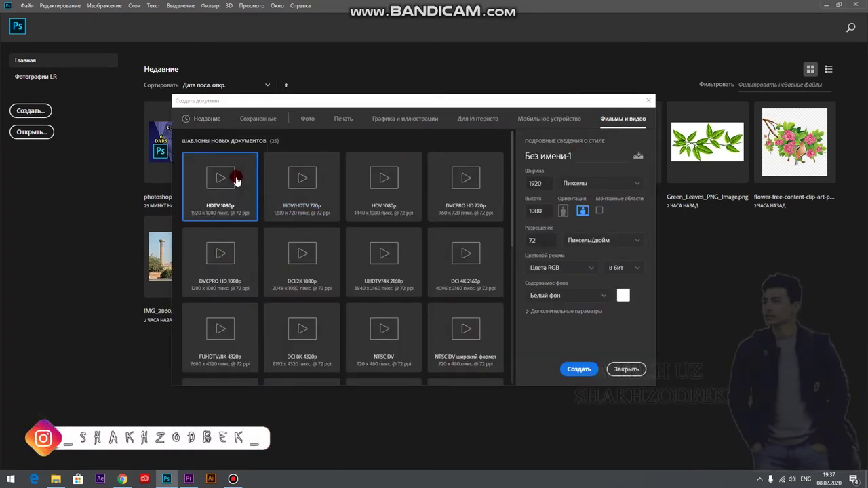
left_click(599, 212)
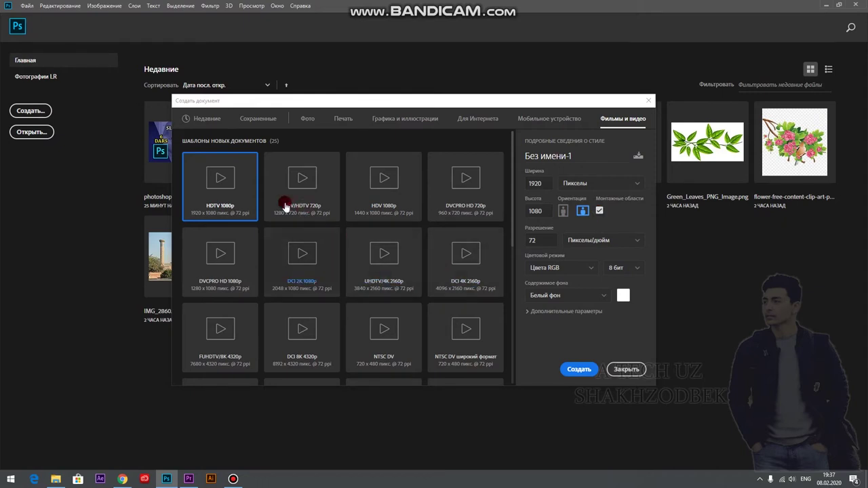
left_click(587, 332)
left_click(600, 211)
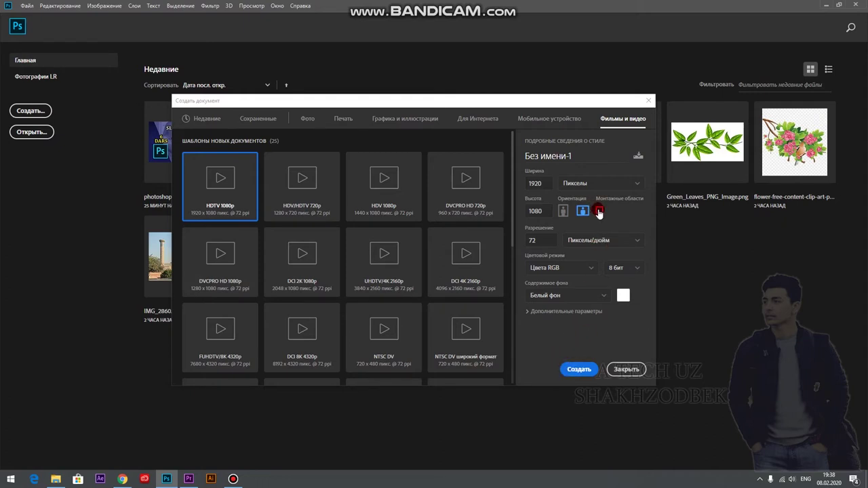
left_click(574, 373)
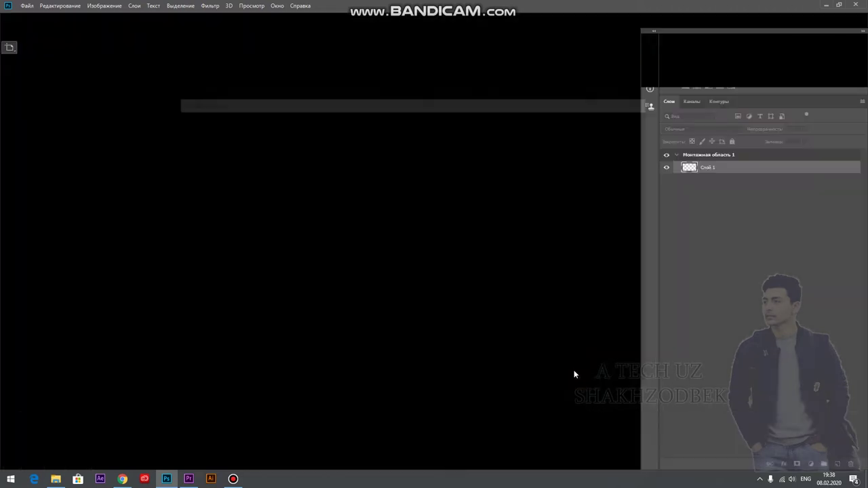
scroll(227, 248, "down", 2)
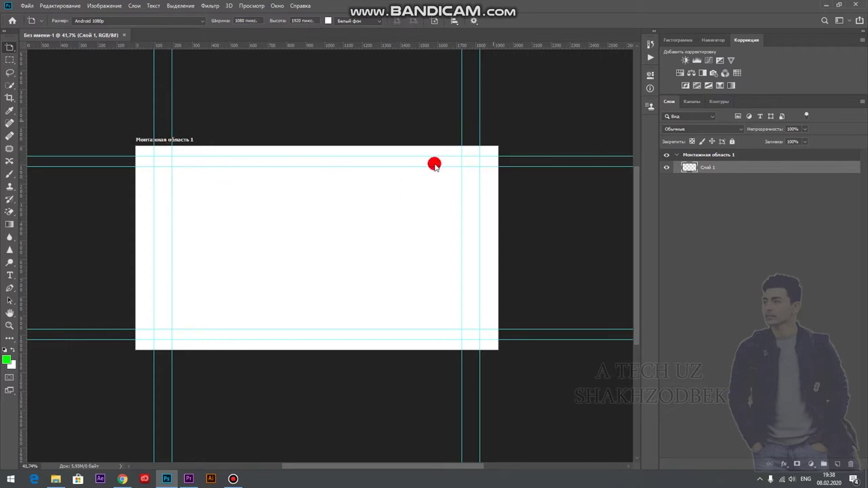
left_click(676, 156)
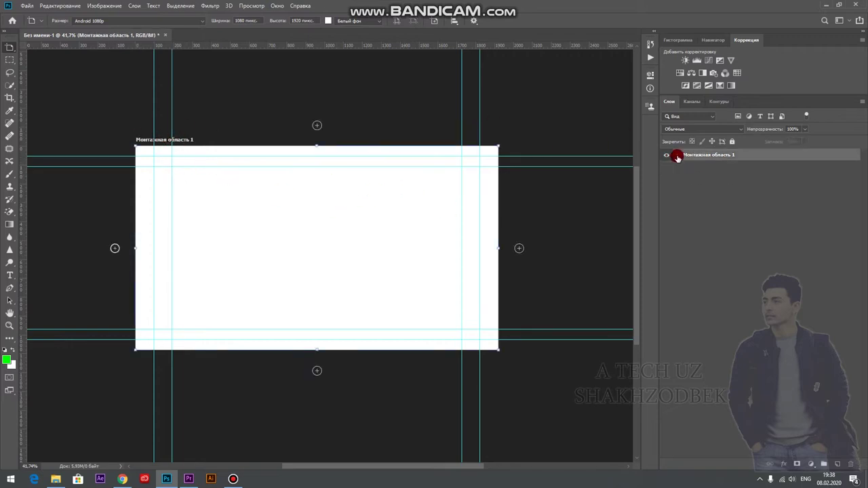
left_click(676, 156)
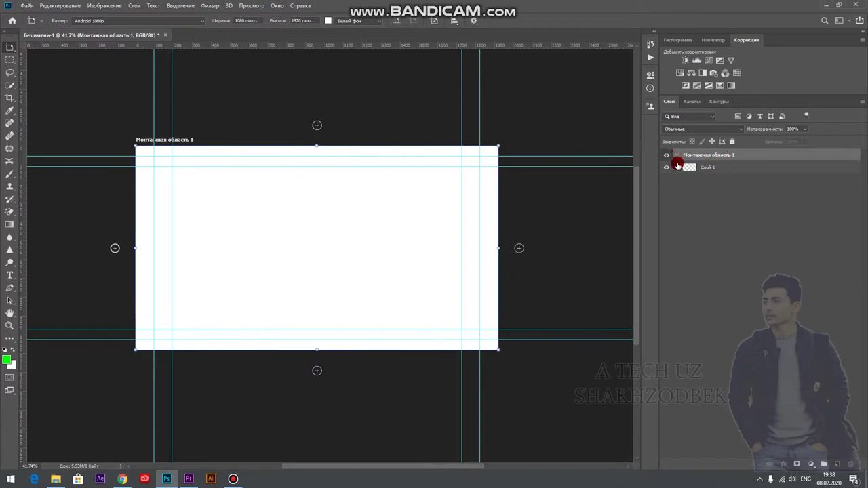
left_click(691, 168)
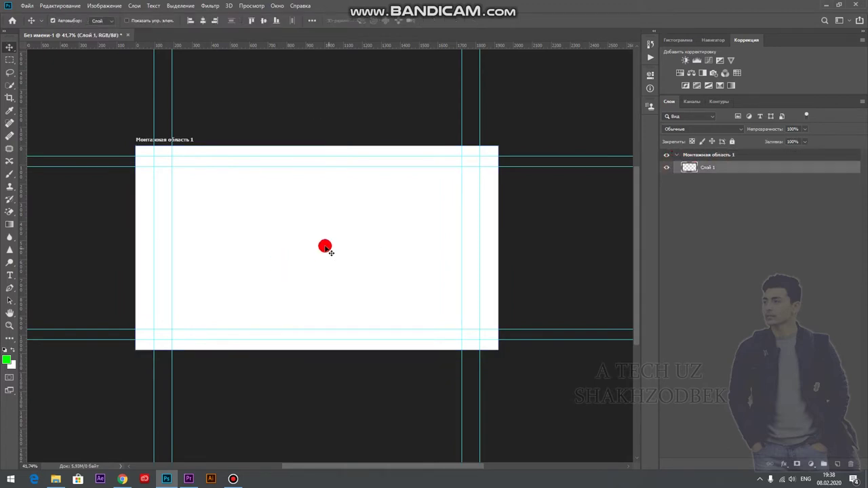
key("v")
scroll(306, 221, "down", 1)
scroll(305, 222, "down", 2)
scroll(283, 135, "up", 1)
scroll(288, 131, "up", 1)
scroll(290, 129, "down", 1)
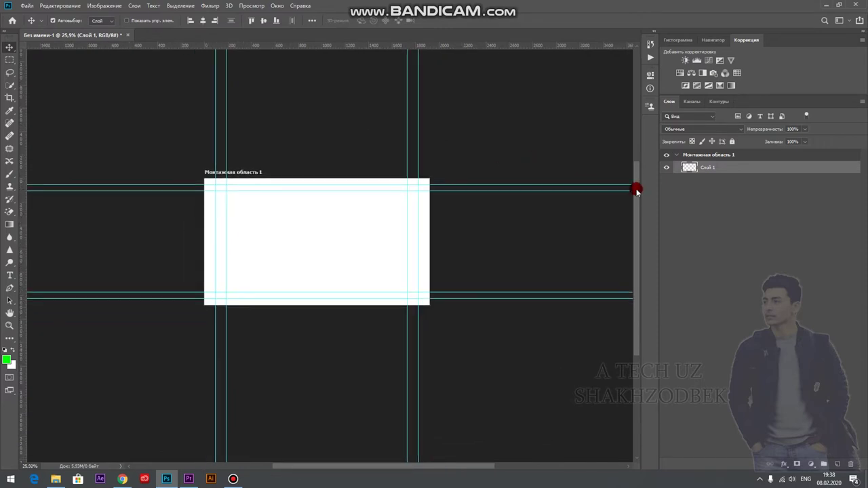
left_click_drag(637, 192, 635, 170)
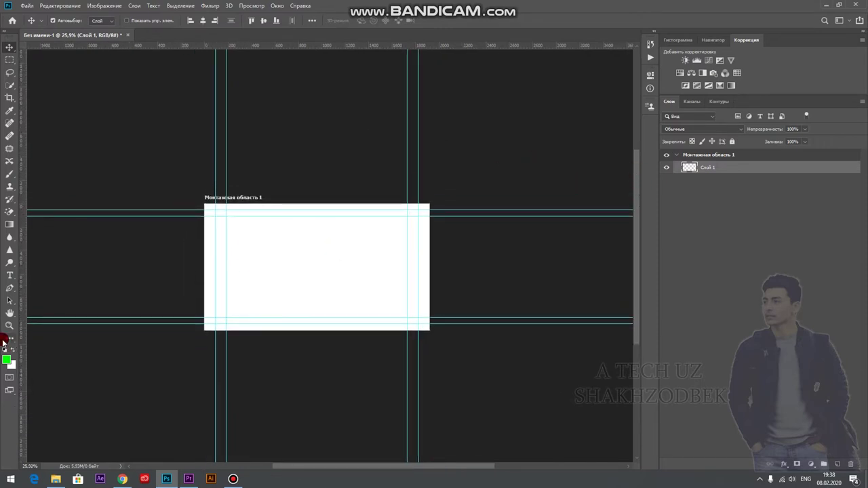
left_click(10, 337)
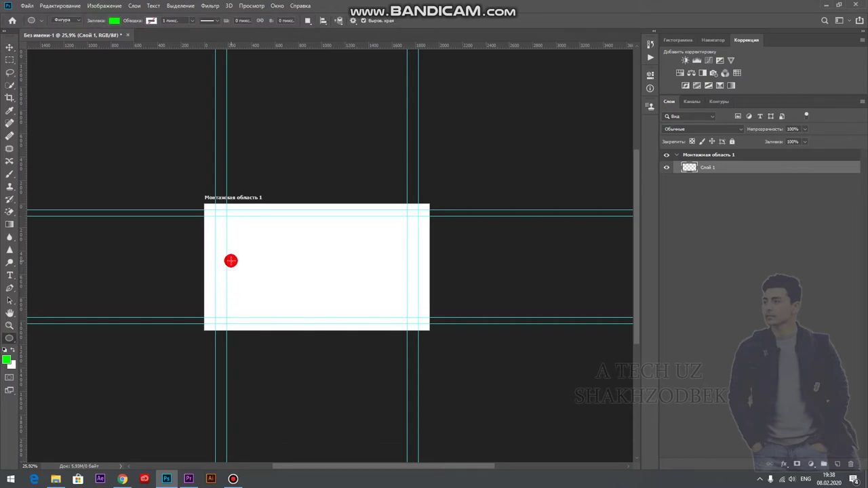
Step: Draw a green circle at the artboard's left and a teal circle near the centre
left_click_drag(230, 260, 278, 306)
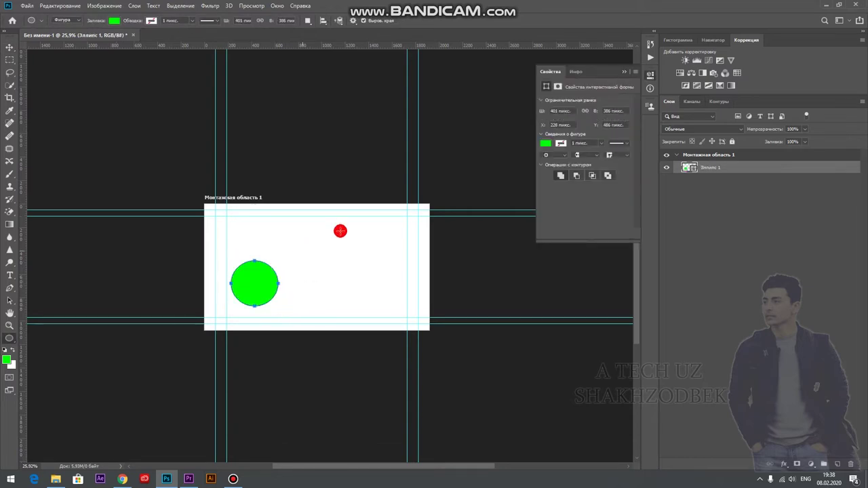
left_click_drag(308, 231, 354, 278)
left_click(545, 143)
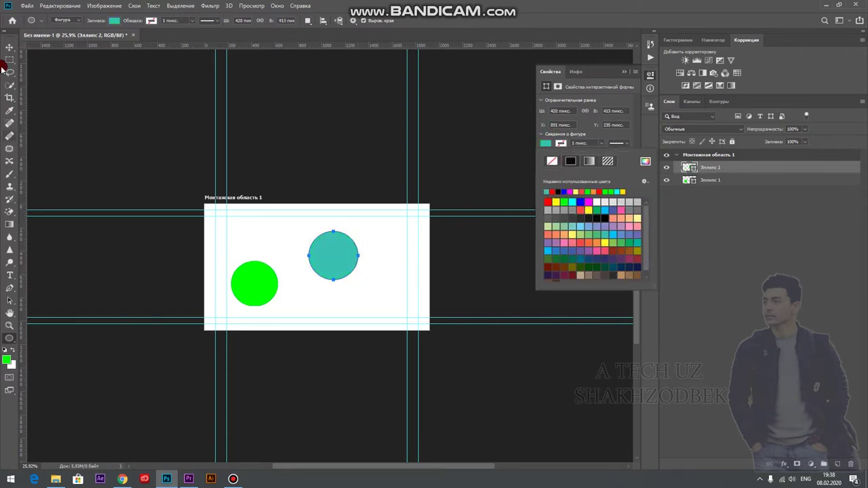
left_click(10, 46)
left_click_drag(242, 215, 264, 239)
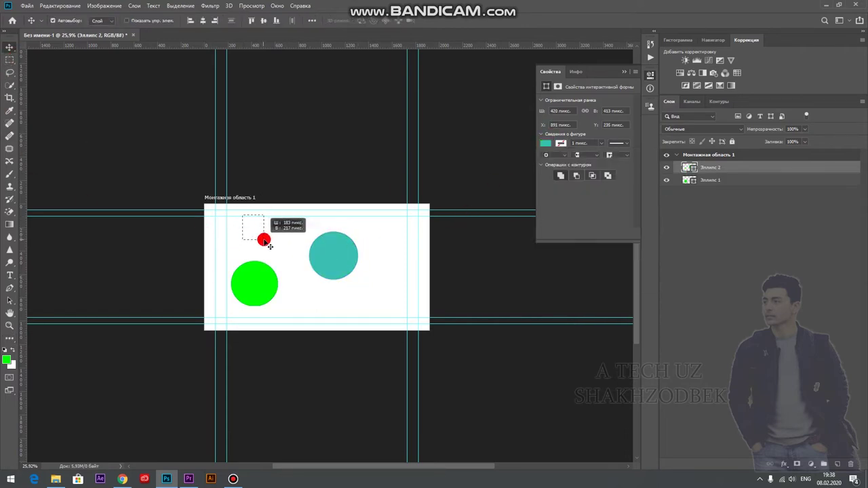
left_click(9, 337)
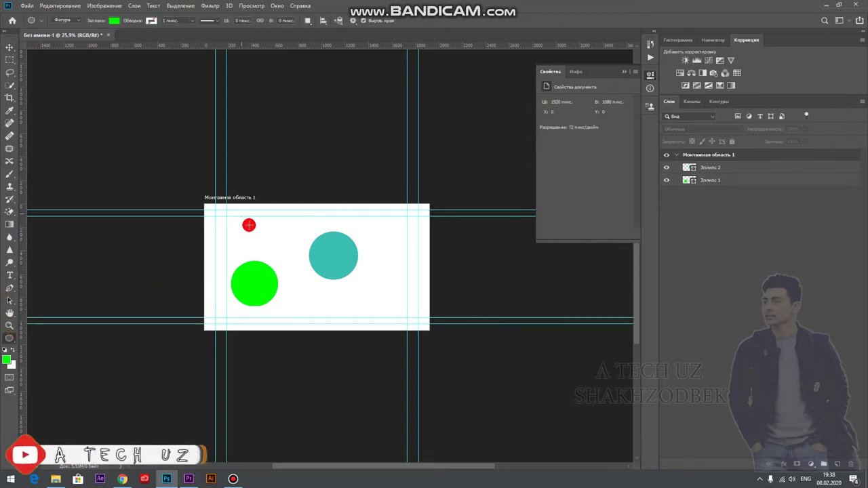
Step: Add an orange circle at the top-left and a pink circle at the lower right
left_click_drag(248, 224, 282, 256)
left_click(545, 146)
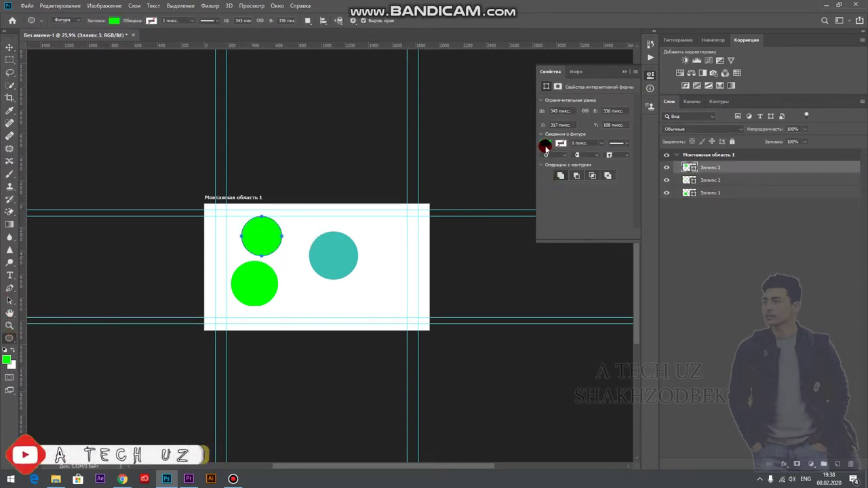
left_click(565, 234)
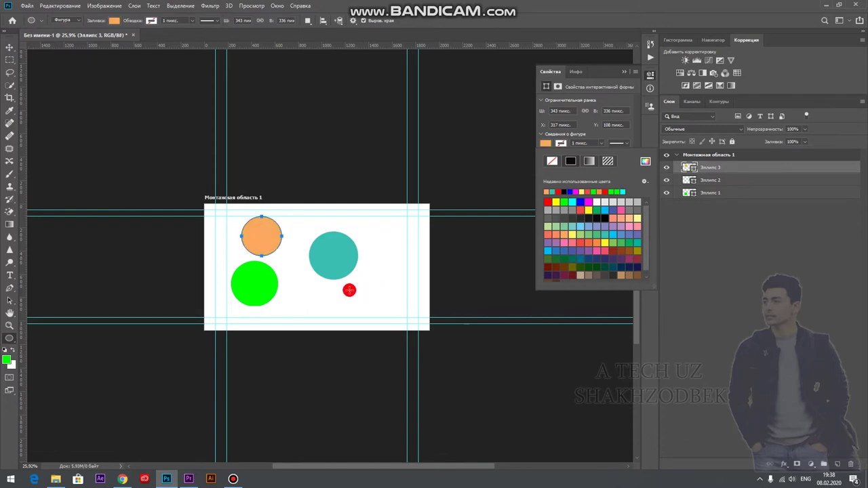
mouse_move(377, 267)
left_mouse_down()
mouse_move(422, 316)
mouse_move(429, 311)
left_mouse_up()
left_click(545, 142)
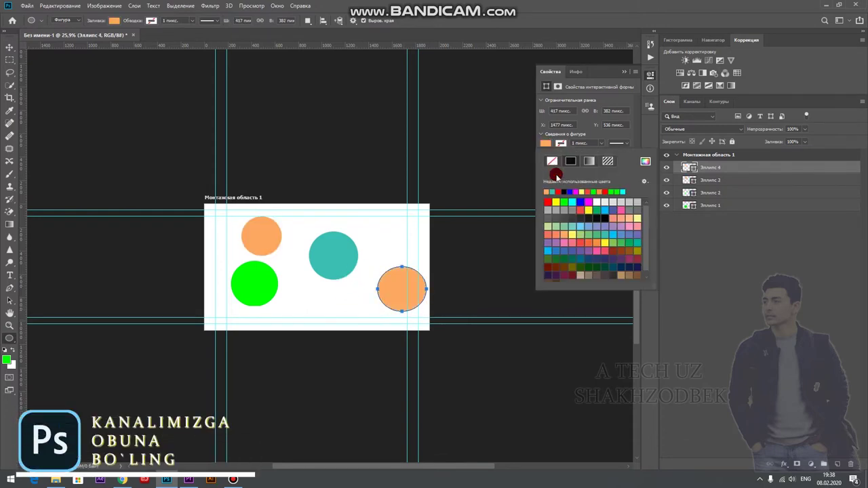
left_click(636, 227)
key("v")
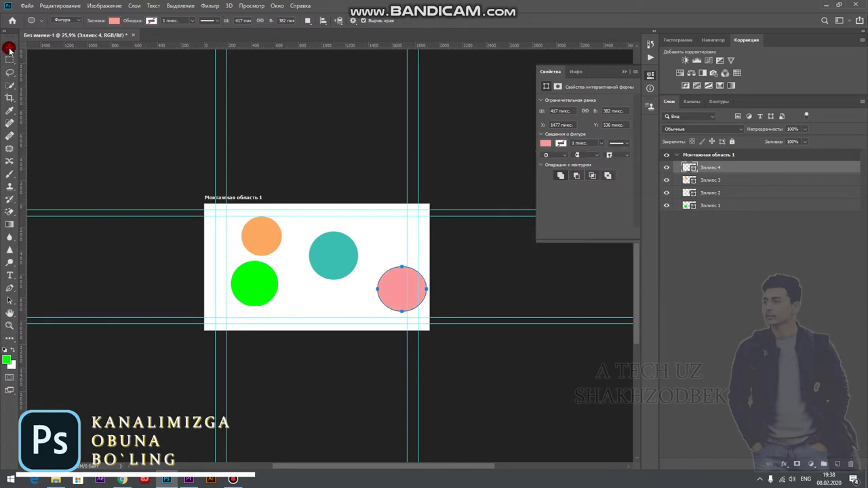
scroll(271, 197, "up", 3, "alt")
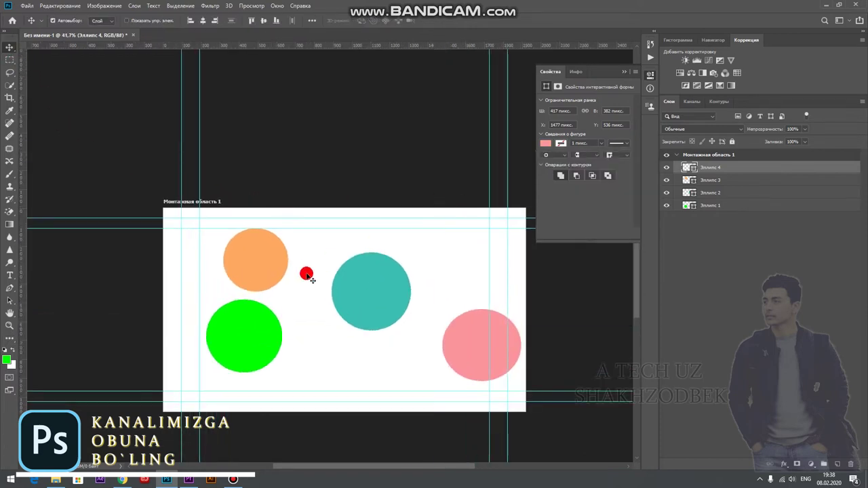
Step: Arrange the teal, pink and green circles into two aligned columns
left_click_drag(358, 286, 329, 287)
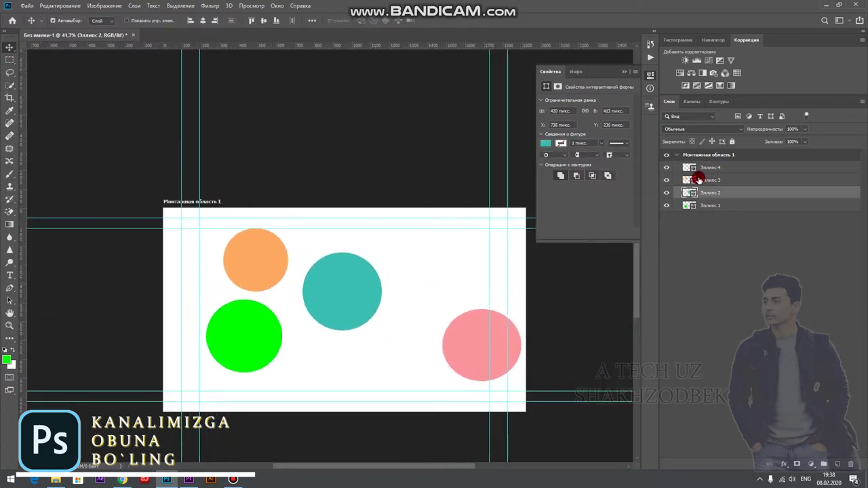
left_click_drag(470, 350, 402, 345)
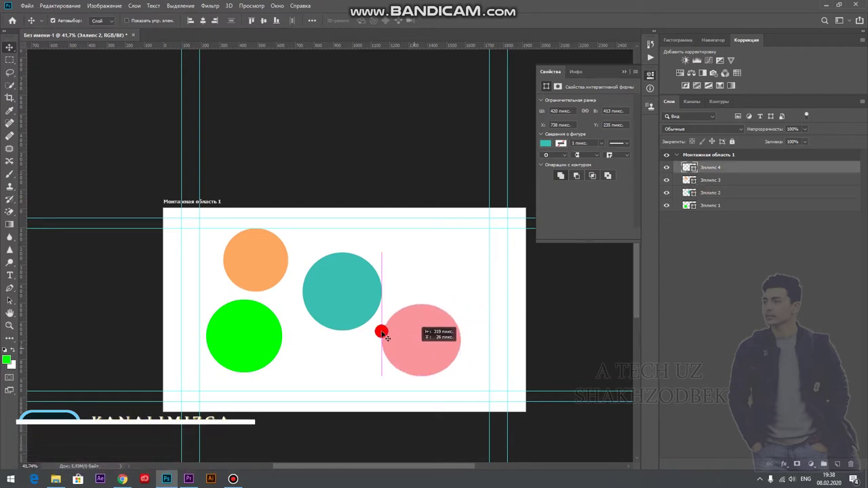
left_click_drag(340, 302, 394, 267)
left_click_drag(385, 351, 360, 353)
left_click_drag(393, 278, 393, 293)
left_click_drag(282, 332, 306, 333)
Step: Reposition the orange circle, then move it off the artboard to the upper left
left_click_drag(255, 265, 273, 248)
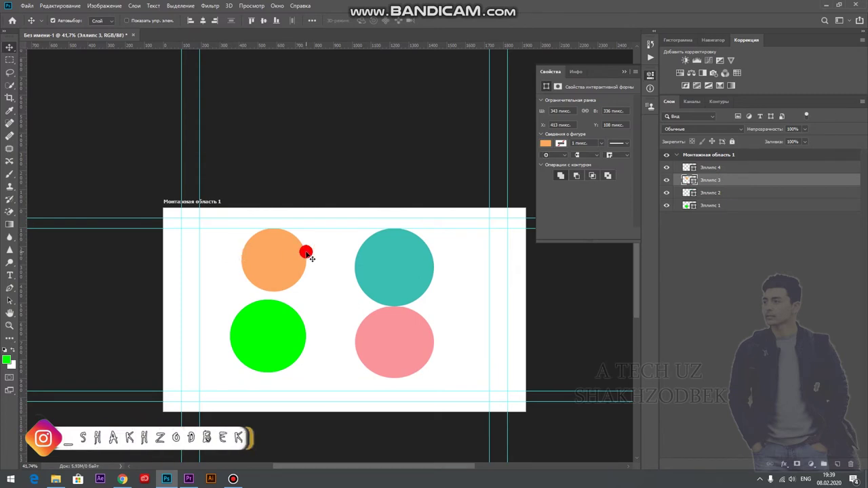
scroll(260, 245, "down", 1)
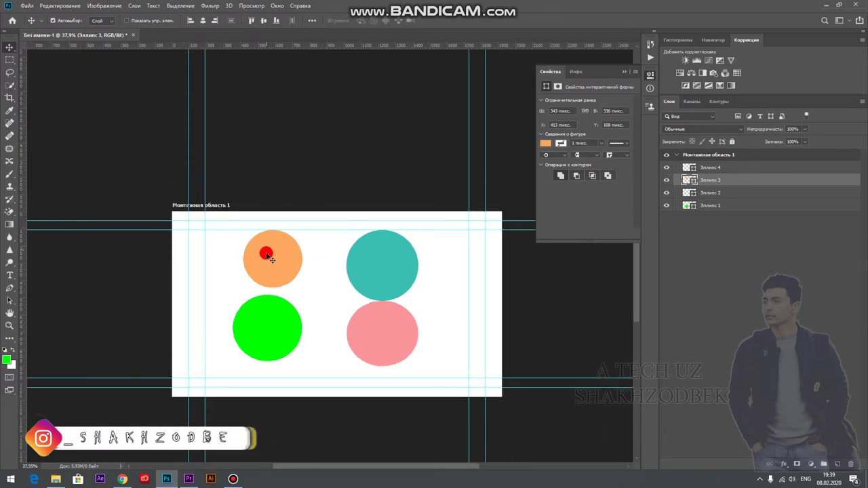
left_click_drag(269, 258, 290, 263)
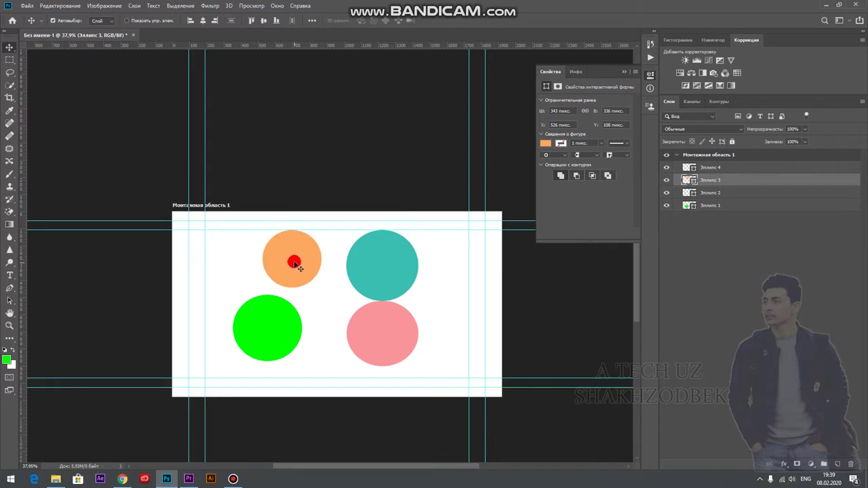
mouse_move(291, 263)
left_mouse_down()
mouse_move(263, 262)
mouse_move(264, 275)
mouse_move(116, 124)
left_mouse_up()
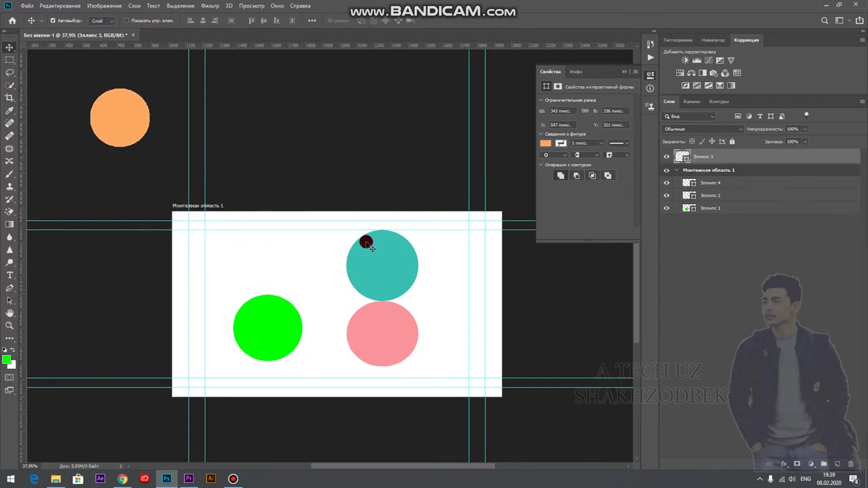
Step: Move the teal, green and pink circles off the artboard and select Монтажная область 1
left_click_drag(366, 246, 304, 105)
left_click_drag(277, 310, 231, 123)
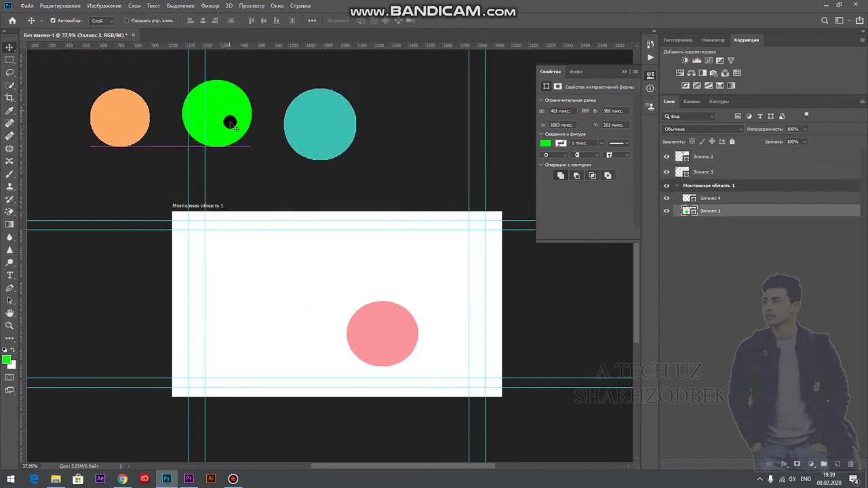
left_click_drag(384, 326, 439, 158)
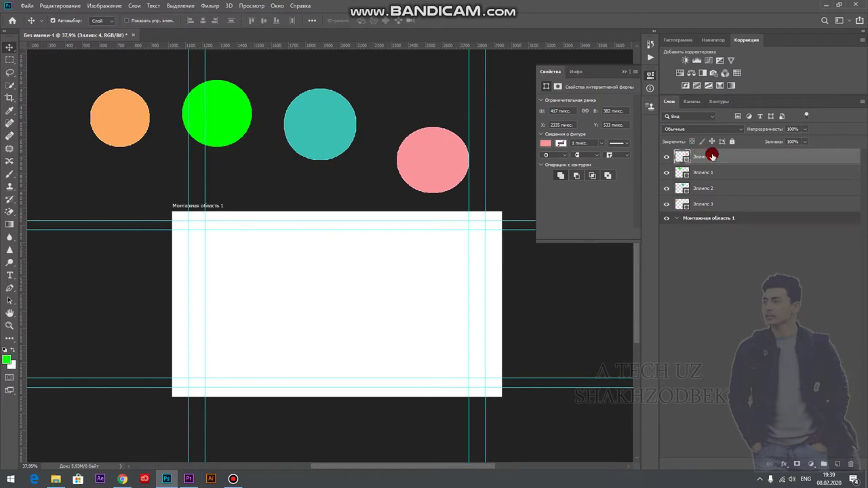
left_click(696, 223)
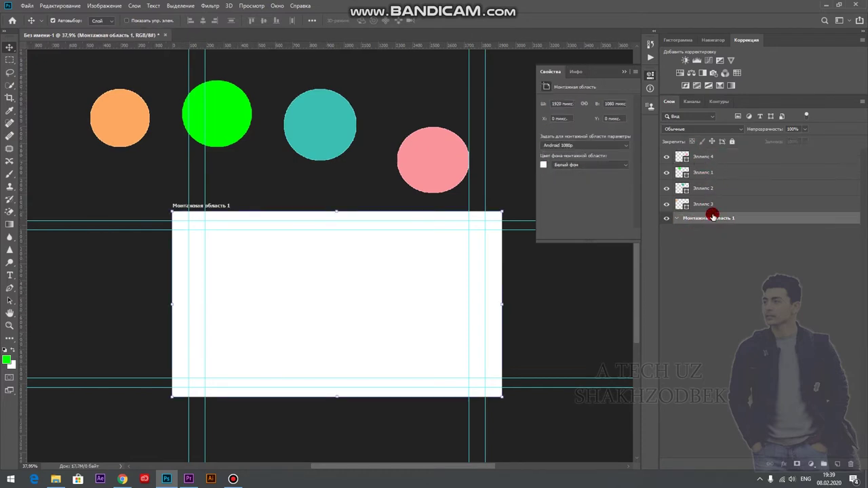
scroll(306, 134, "down", 2)
Step: Place the teal, pink, green and orange circles back onto the first artboard
left_click_drag(303, 130, 326, 212)
left_click_drag(400, 148, 383, 231)
left_click_drag(239, 124, 260, 240)
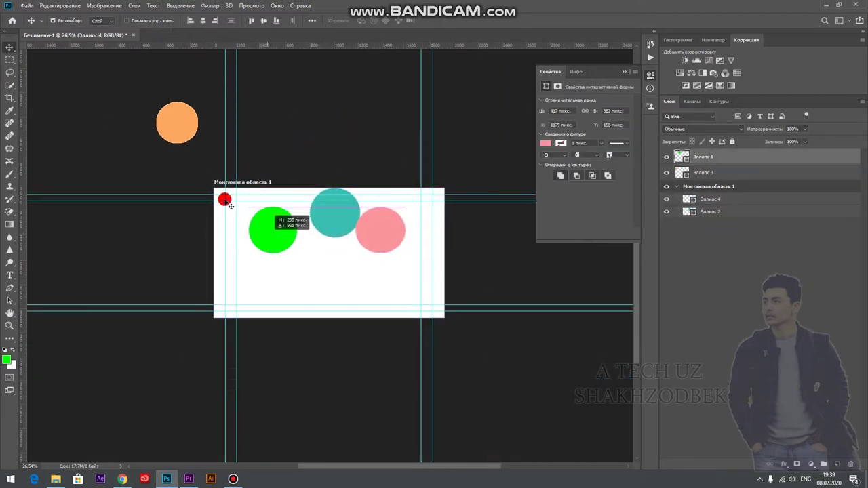
mouse_move(177, 123)
left_mouse_down()
mouse_move(321, 278)
mouse_move(287, 276)
left_mouse_up()
scroll(368, 145, "up", 1)
scroll(368, 145, "up", 1)
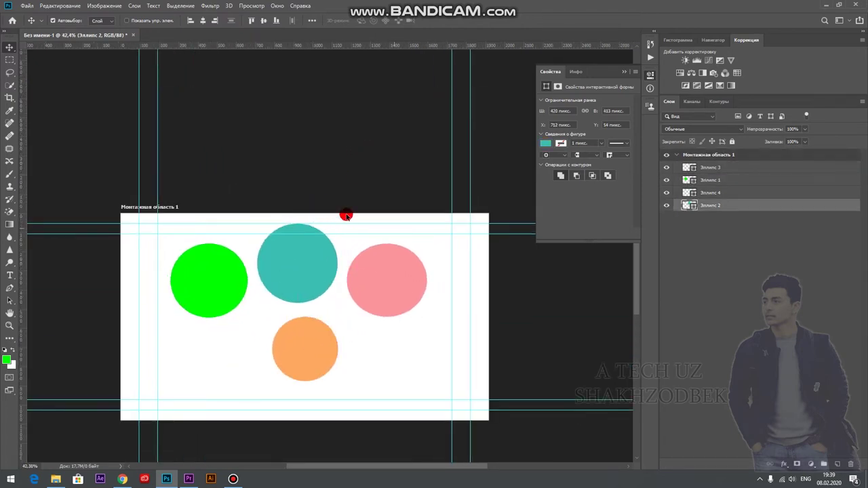
Step: Lock all layers in the Монтажная область 1 group
left_click(696, 156)
left_click(731, 142)
left_click_drag(418, 280, 382, 286)
left_click(161, 277)
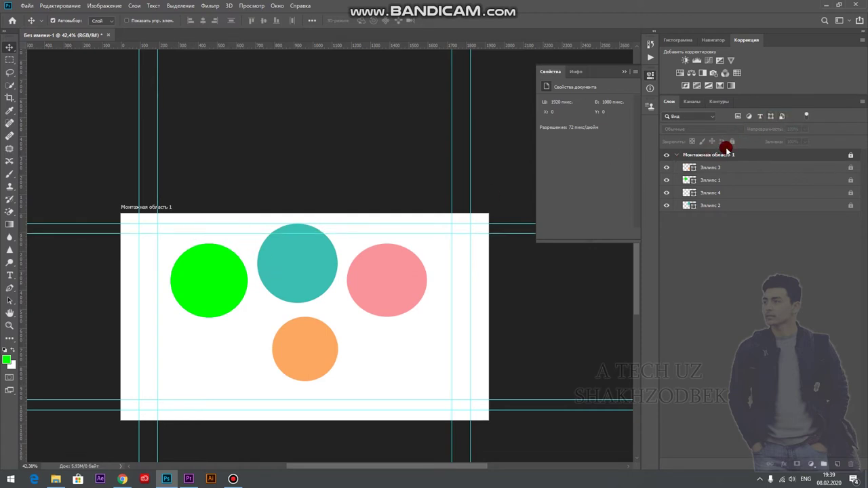
left_click(688, 156)
Step: Unlock all layers in the first artboard
left_click(731, 142)
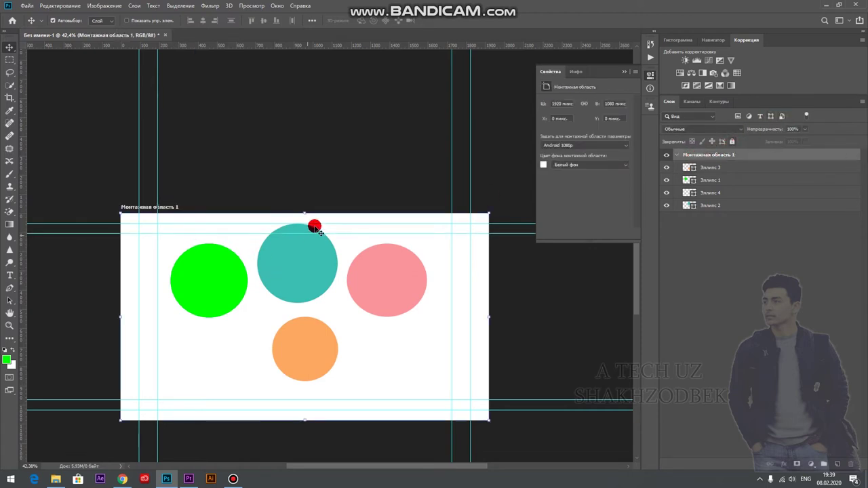
scroll(217, 132, "down", 2, "alt")
scroll(213, 120, "down", 1, "alt")
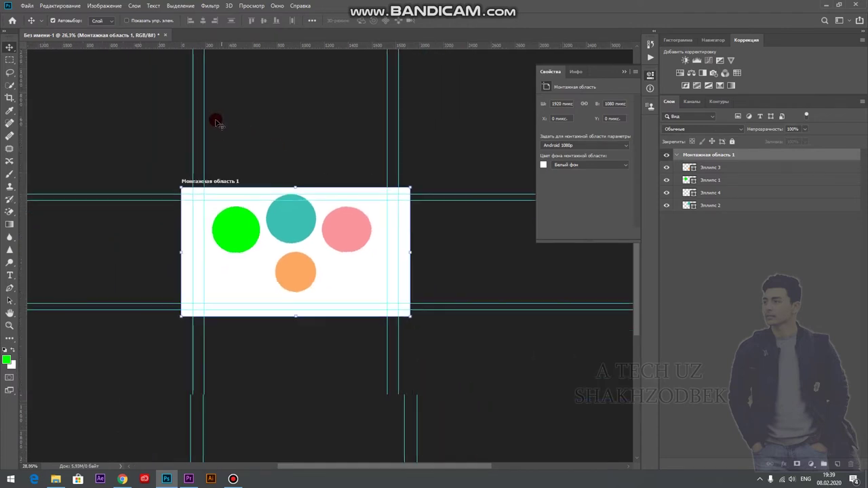
scroll(258, 111, "down", 2, "alt")
left_click_drag(636, 257, 634, 227)
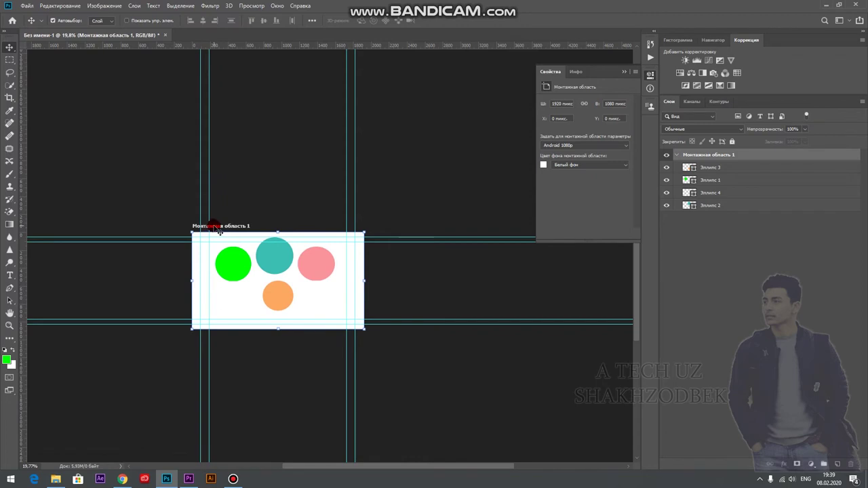
Step: Add Монтажная область 2 above the first artboard and Монтажная область 3 further left
key("shift+v")
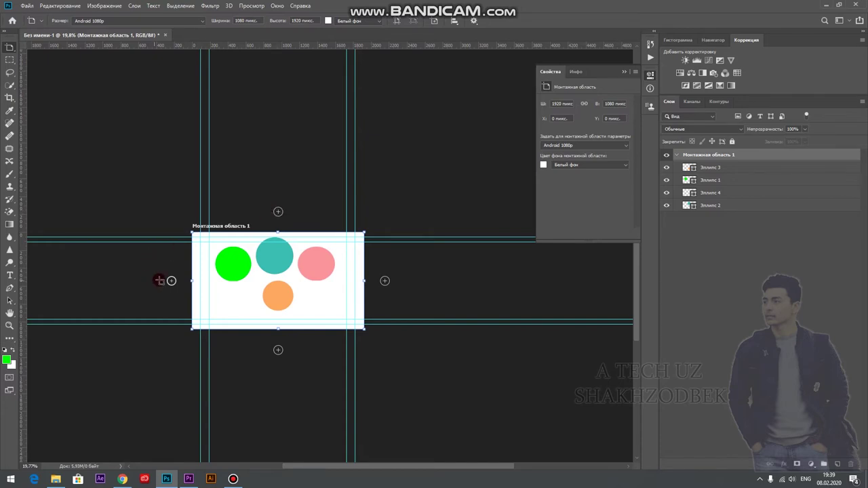
left_click(278, 212)
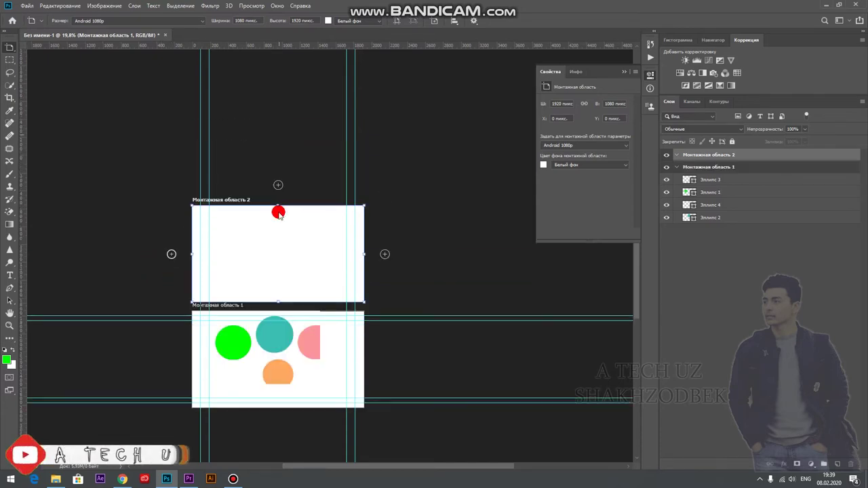
key("shift+v")
left_click(167, 284)
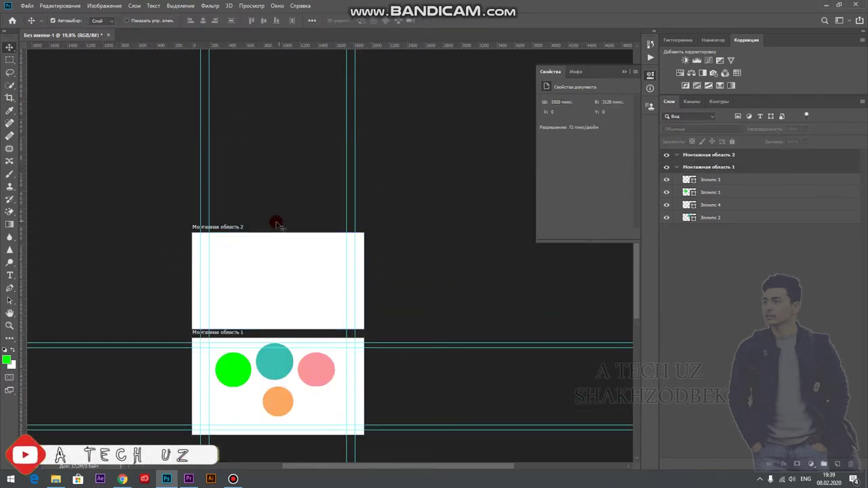
left_click(217, 227)
key("shift+v")
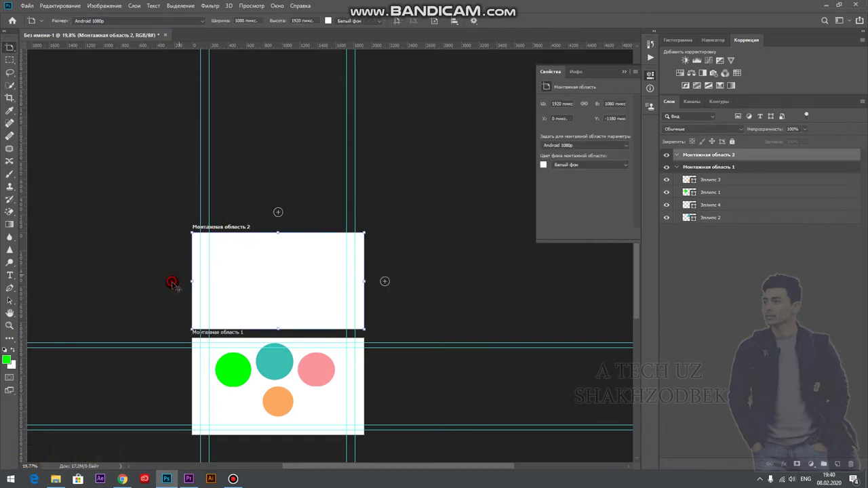
left_click(172, 280)
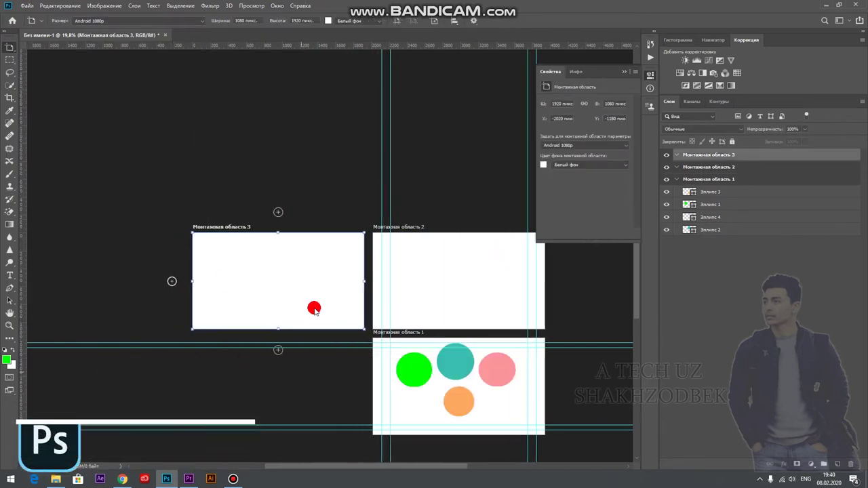
Step: Drag out a tall 1385 × 2698 Монтажная область 4 on the right
left_click_drag(301, 467, 362, 468)
left_click_drag(373, 213, 506, 451)
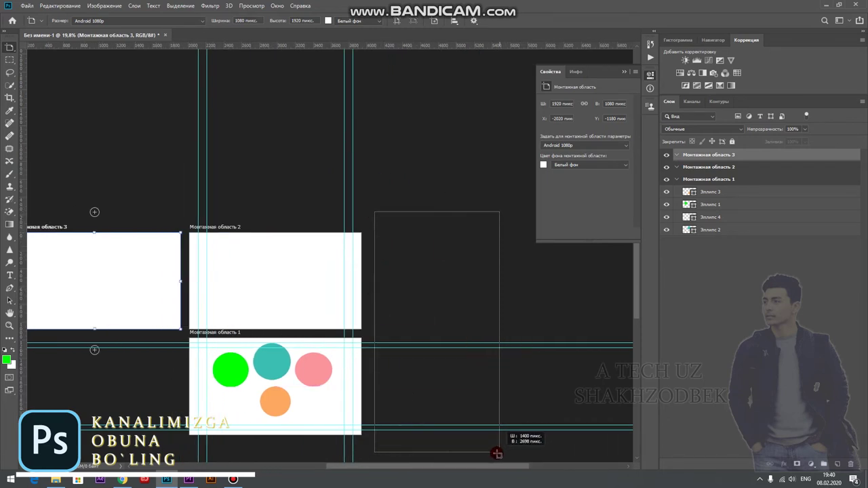
left_click_drag(506, 452, 505, 450)
scroll(281, 333, "down", 1)
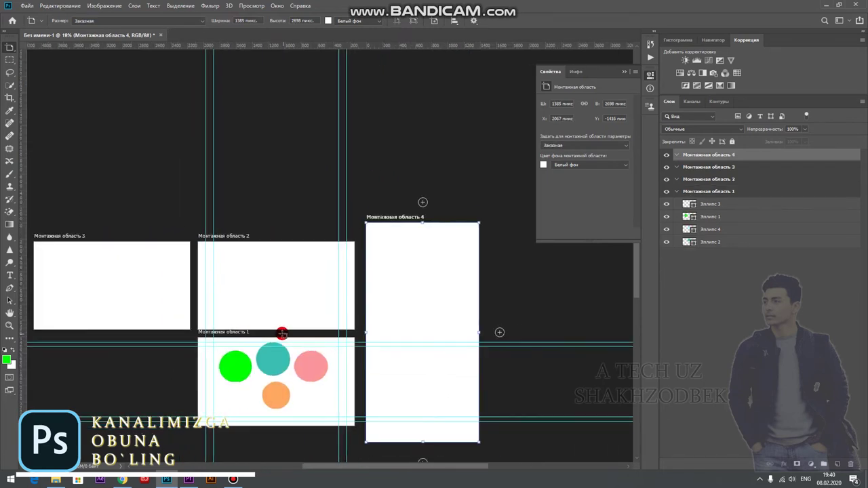
left_click(9, 47)
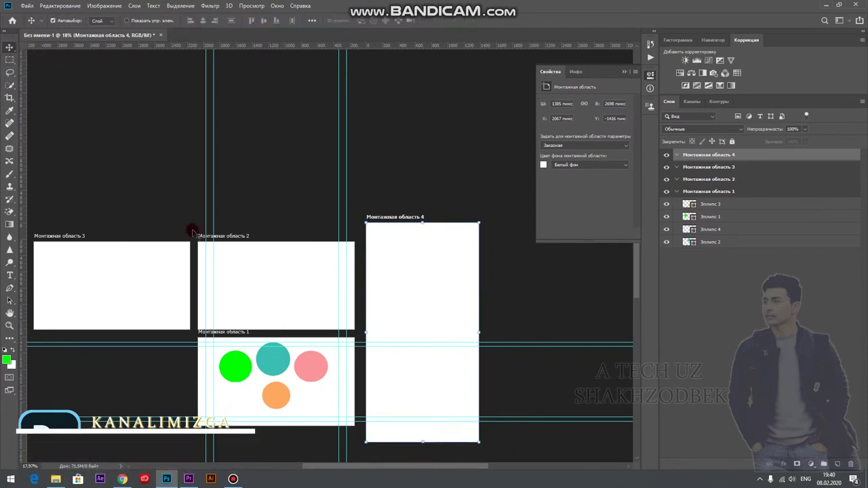
Step: Move the teal, pink, orange and green circles from Монтажная область 1 onto Монтажная область 4
left_click_drag(275, 369, 416, 300)
left_click_drag(310, 377, 439, 353)
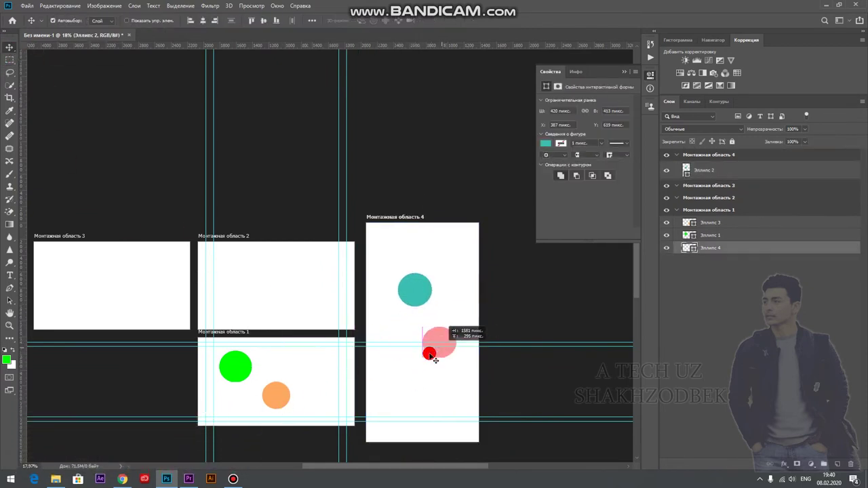
left_click_drag(290, 390, 412, 373)
left_click_drag(236, 367, 383, 347)
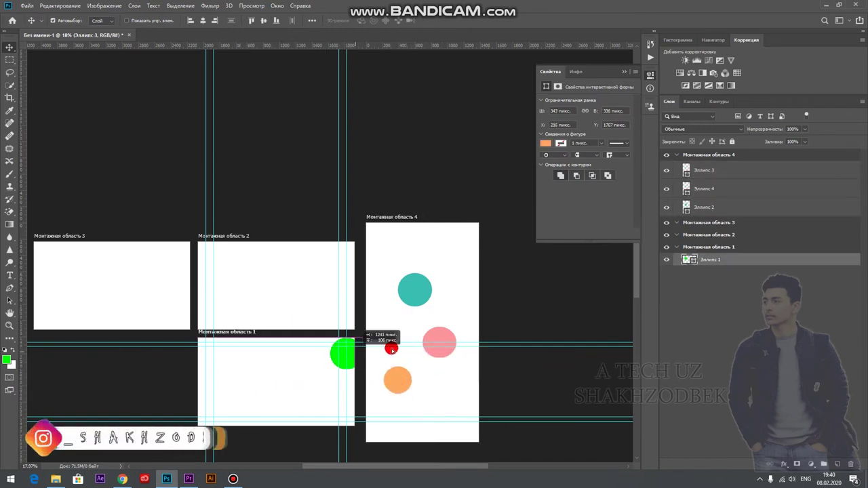
scroll(267, 245, "up", 4)
mouse_move(290, 379)
left_mouse_down()
mouse_move(266, 246)
mouse_move(266, 154)
left_mouse_up()
scroll(266, 154, "up", 4)
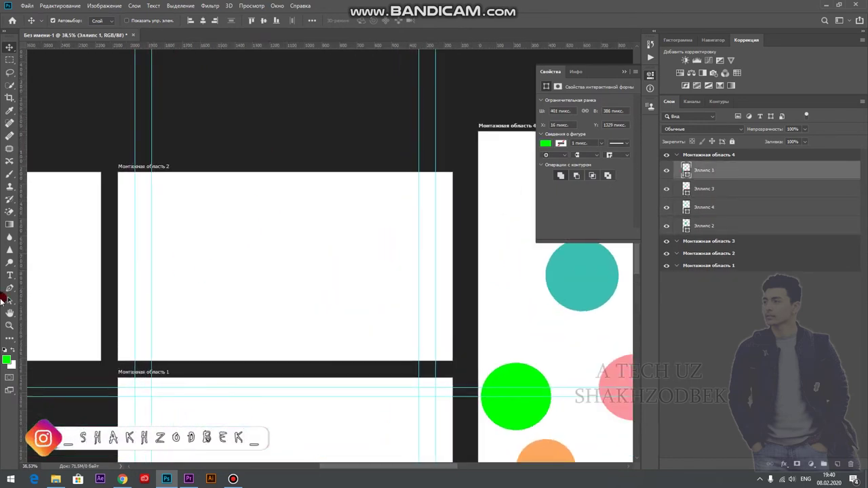
left_click(9, 338)
Step: Draw a tall green ellipse on artboard 2's left edge and duplicate it slightly right at 57% opacity
left_click_drag(104, 132, 151, 323)
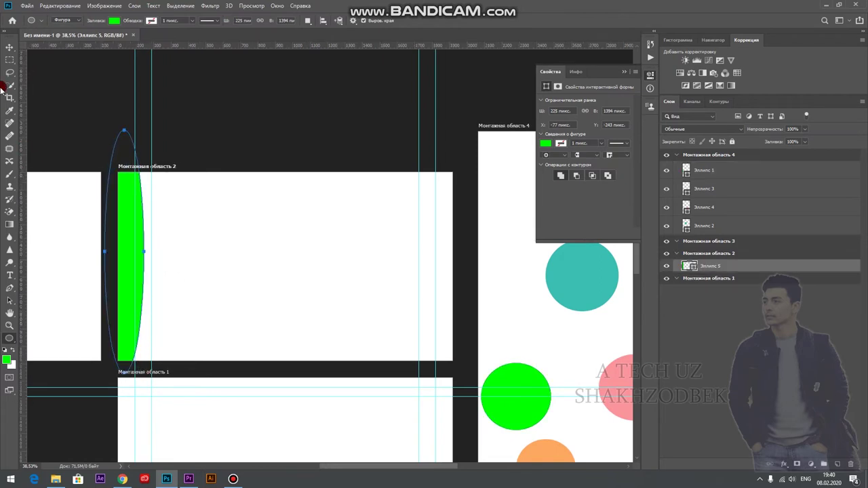
left_click(8, 49)
left_click_drag(126, 288, 144, 287)
left_click(585, 187)
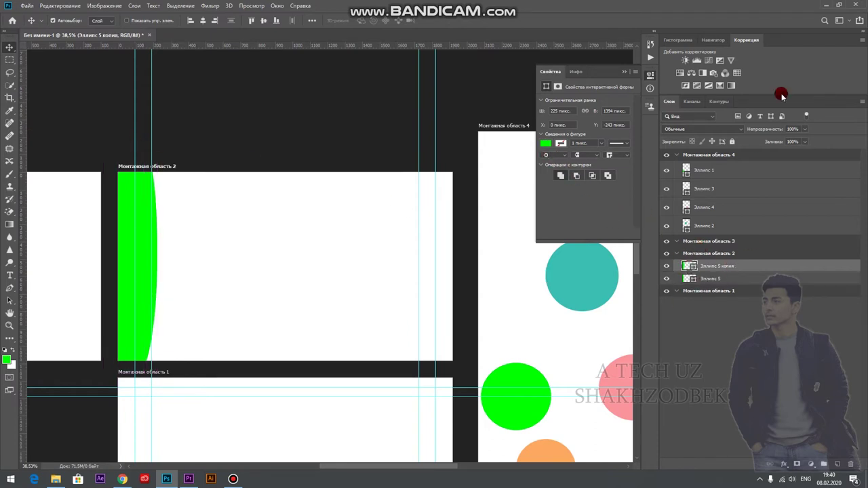
left_click_drag(796, 141, 767, 141)
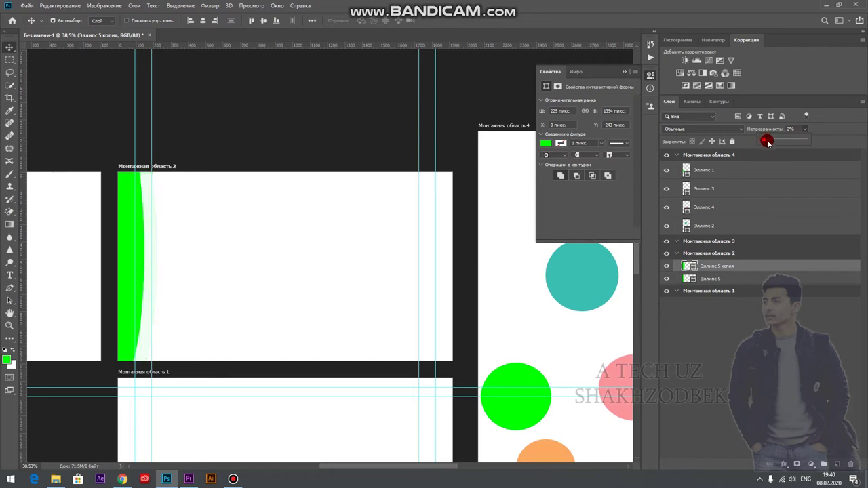
left_click_drag(779, 139, 786, 139)
left_click(166, 226)
Step: Give the copy a dark grey-purple fill and stack the green ellipse above it
left_click(546, 144)
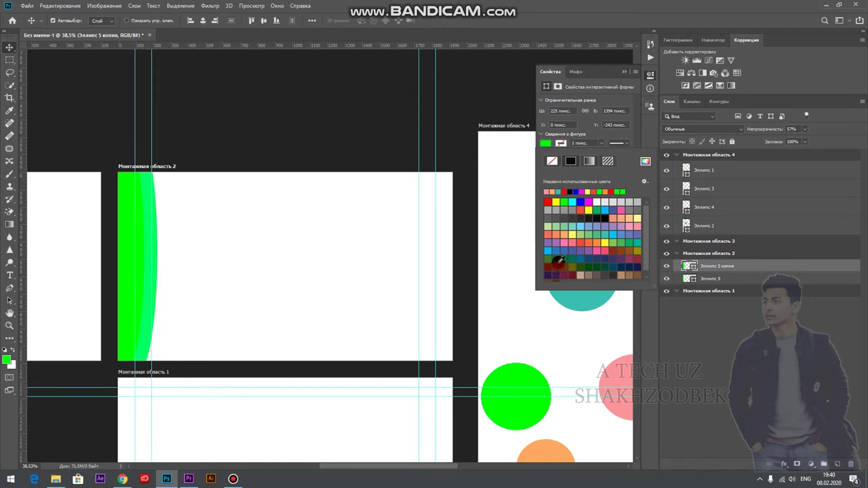
left_click(550, 271)
left_click(201, 181)
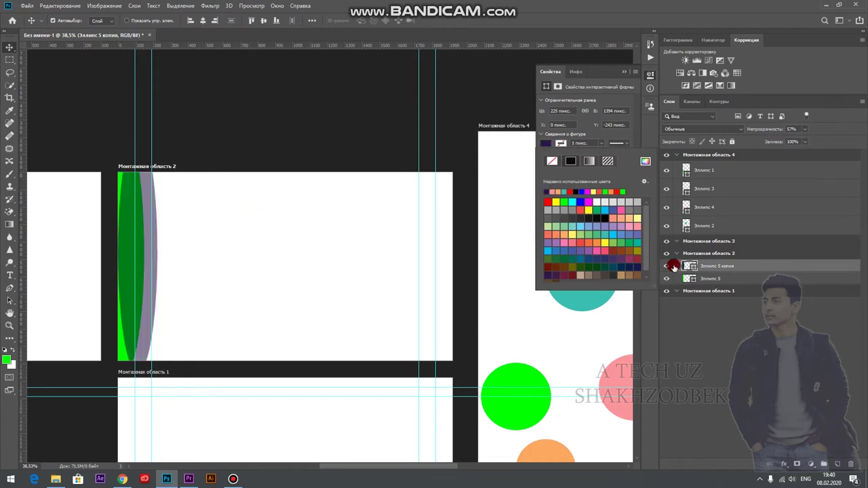
left_click_drag(729, 288, 672, 266)
left_click(346, 220)
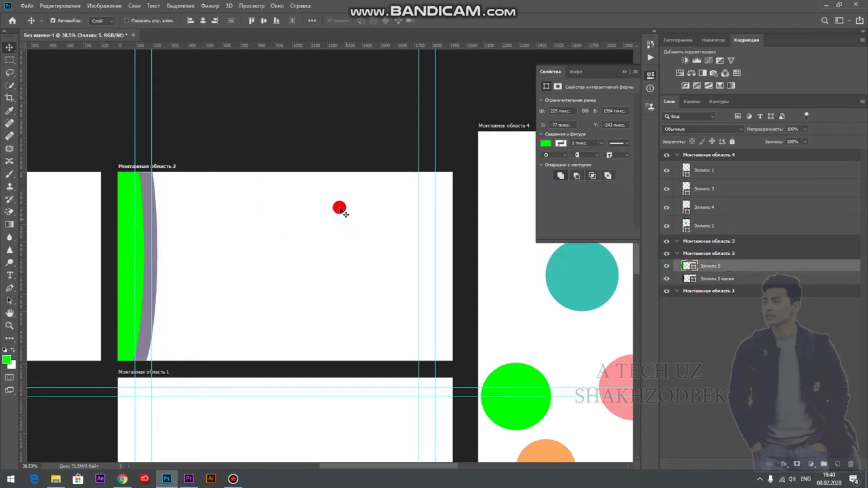
left_click(244, 104)
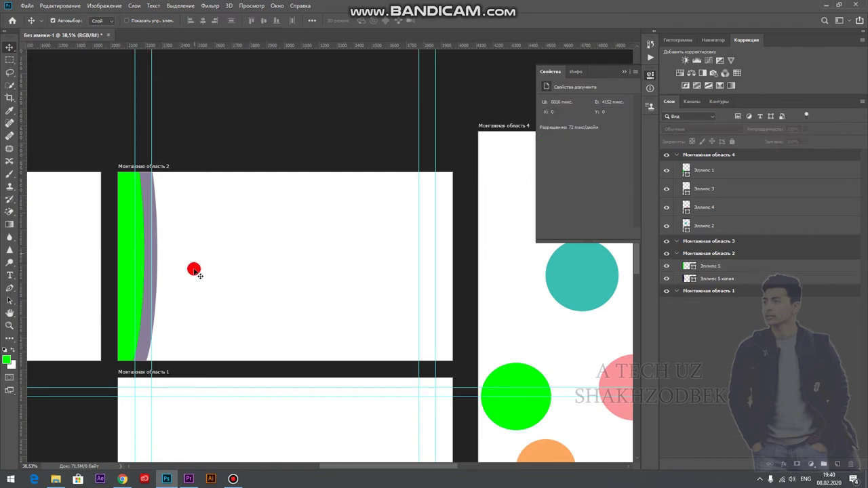
Step: Add red bold Cambria 'a tech uz' text on artboard 2, scaled up to about 280 pt
left_click(222, 261)
type("a tech uz")
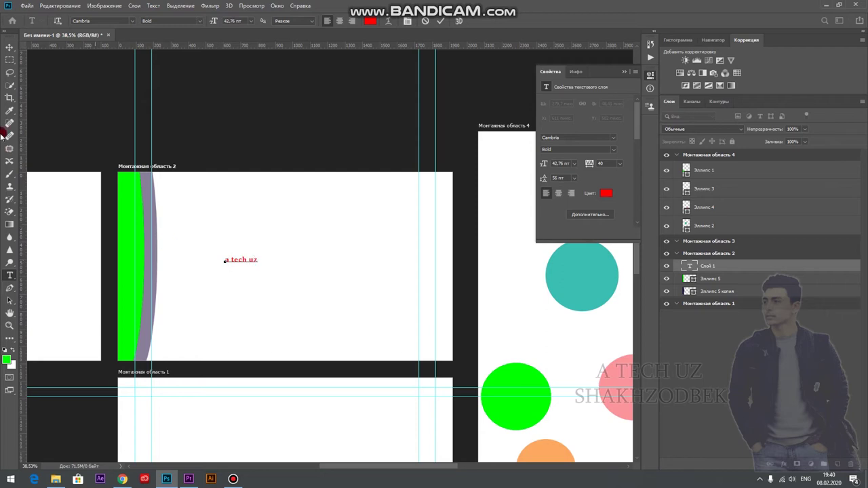
left_click(9, 49)
left_click(234, 262)
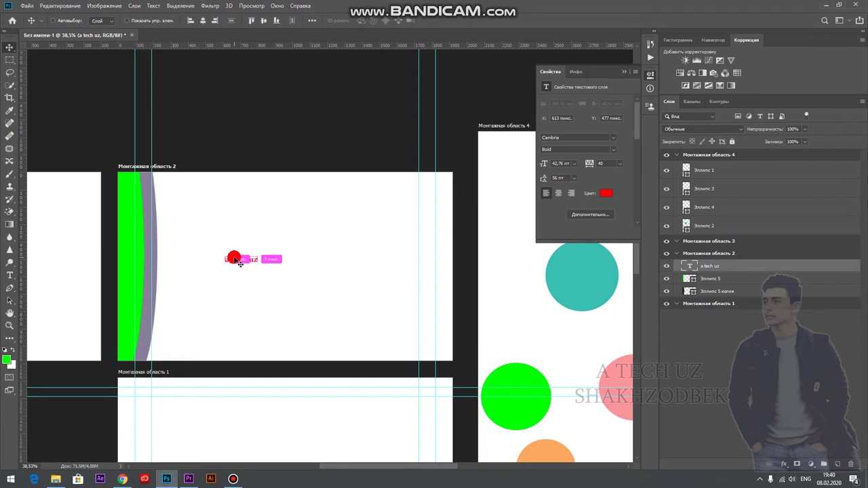
key("ctrl+t")
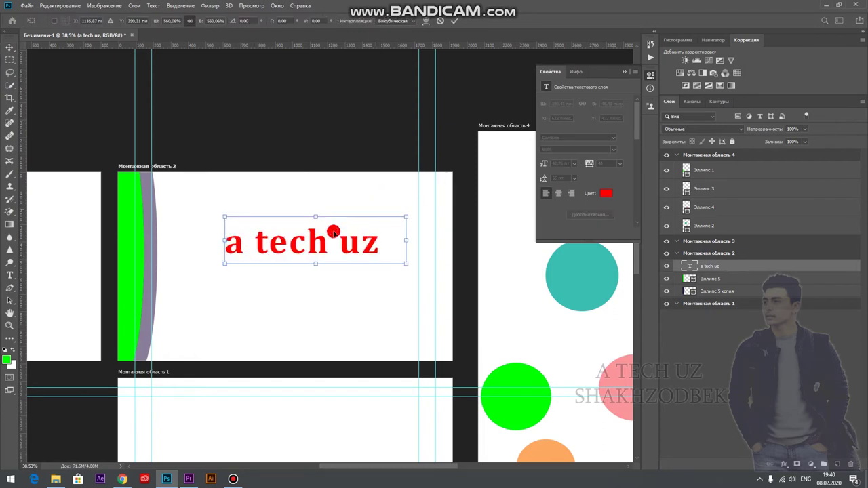
mouse_move(256, 255)
left_mouse_down()
mouse_move(339, 274)
mouse_move(337, 264)
mouse_move(310, 272)
left_mouse_up()
left_click(454, 20)
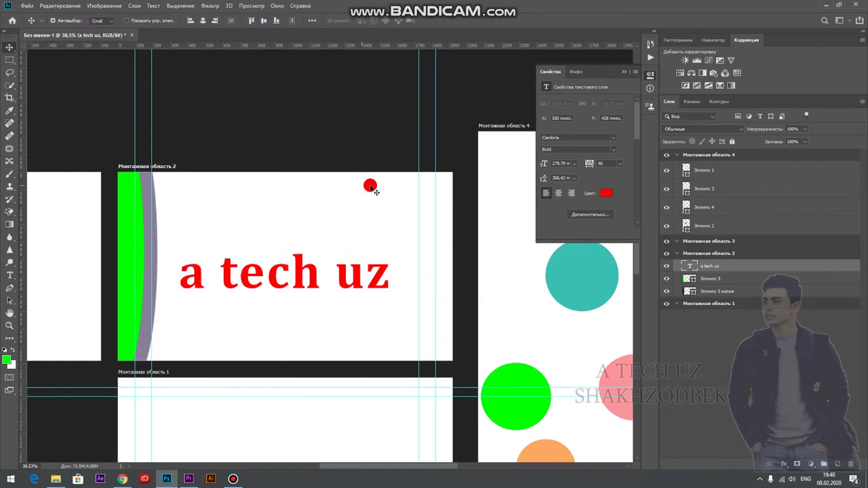
left_click_drag(332, 464, 330, 451)
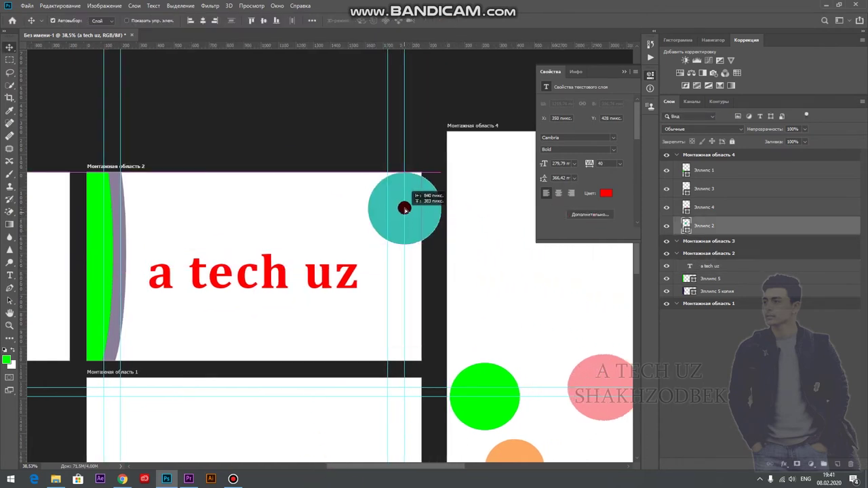
Step: Bring the teal, pink and orange circles from artboard 4 into artboard 2
left_click_drag(553, 279, 394, 203)
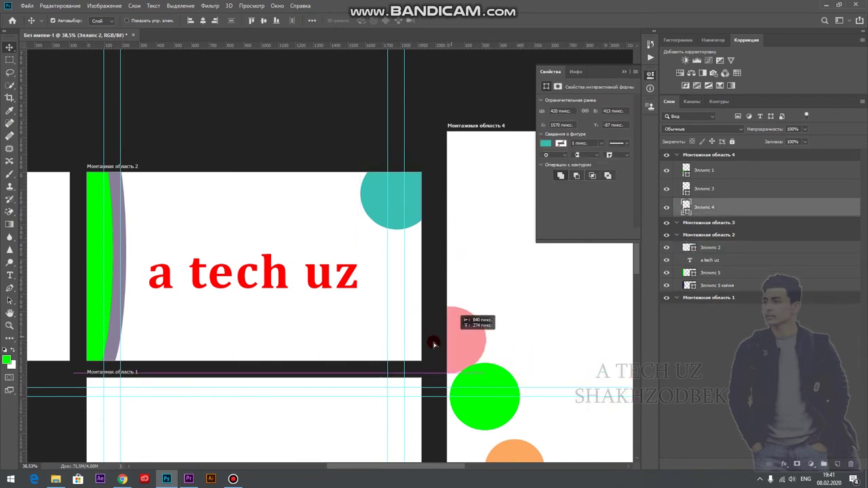
mouse_move(584, 392)
left_mouse_down()
mouse_move(376, 343)
mouse_move(182, 347)
left_mouse_up()
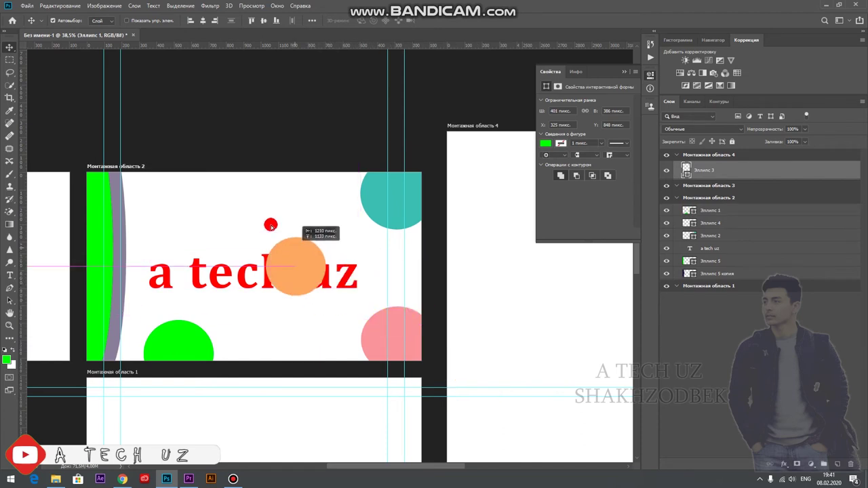
left_click_drag(519, 453, 233, 181)
scroll(242, 240, "down", 2)
scroll(248, 248, "down", 1)
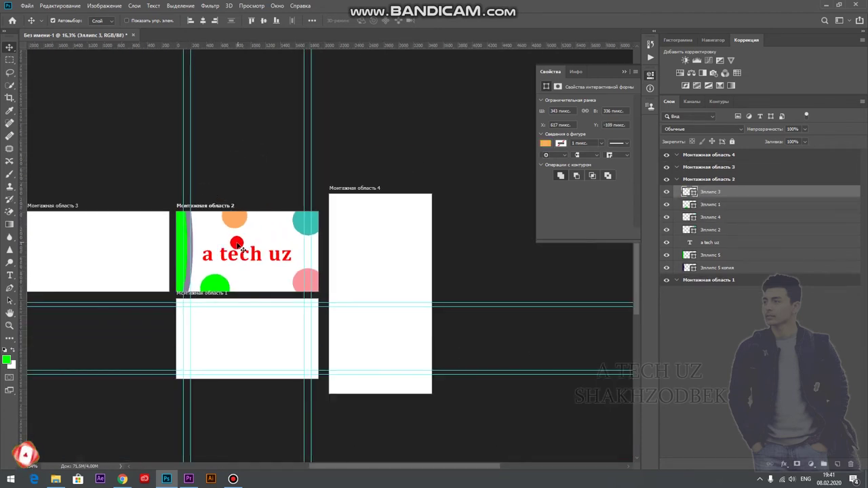
scroll(235, 261, "down", 1)
scroll(152, 260, "up", 1)
mouse_move(165, 260)
left_mouse_down()
mouse_move(387, 244)
mouse_move(283, 271)
mouse_move(302, 217)
left_mouse_up()
Step: Move the 'a tech uz' title onto Монтажная область 4
scroll(304, 216, "up", 1)
scroll(306, 213, "up", 1)
scroll(309, 210, "up", 1)
scroll(308, 211, "down", 1)
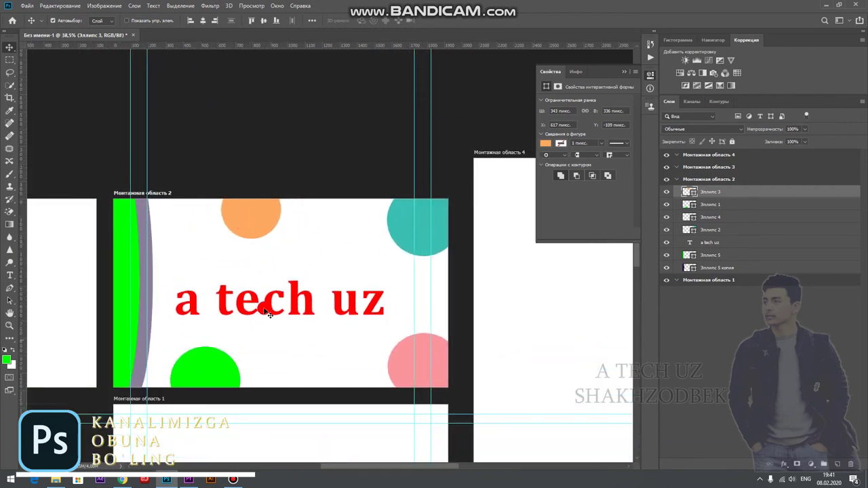
left_click_drag(298, 306, 592, 299)
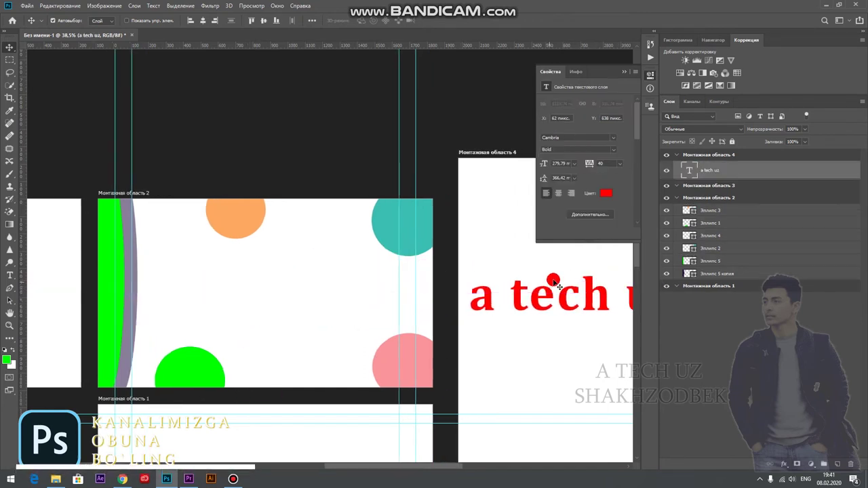
scroll(230, 239, "up", 1)
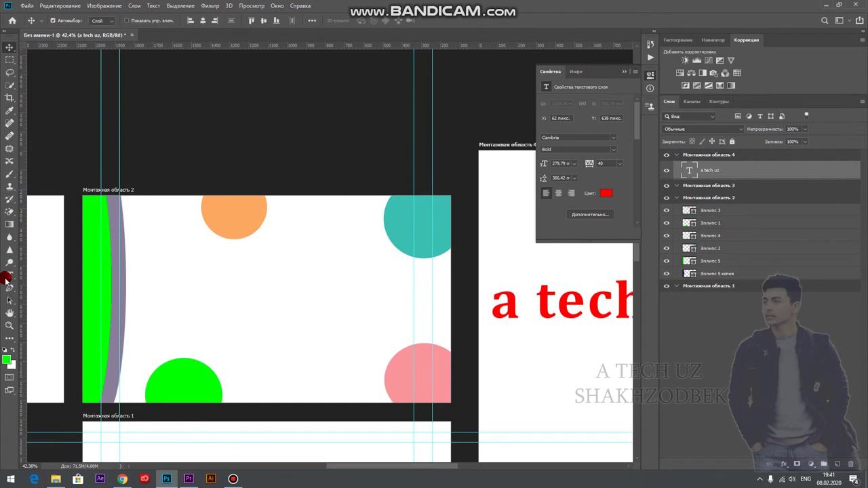
Step: Add a red bold name text line on artboard 2 and scale it up considerably
left_click(10, 275)
left_click(148, 276)
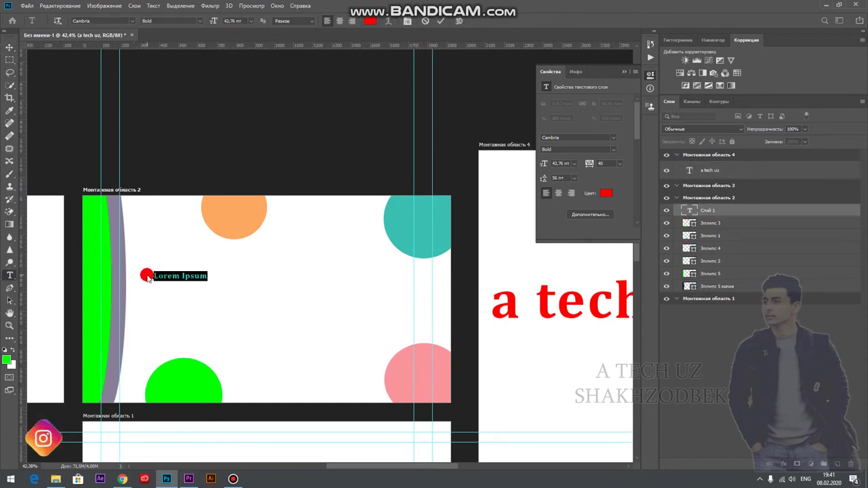
left_click(148, 275)
type("shakhzo")
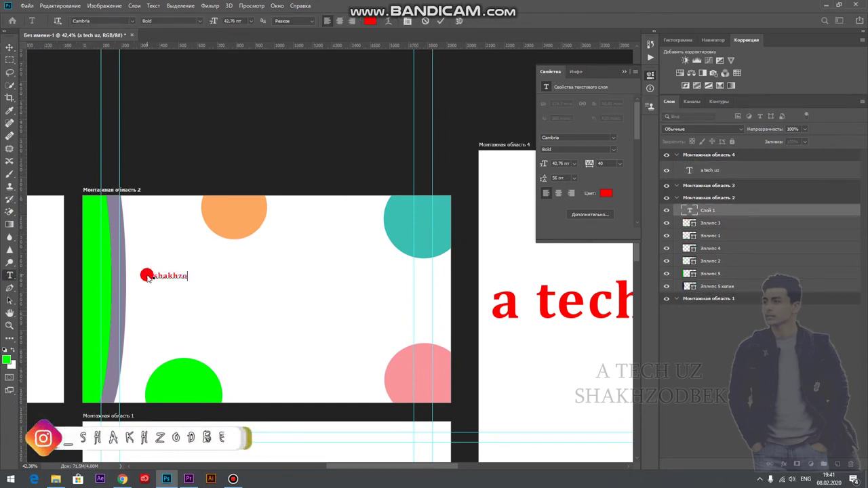
type("dbek")
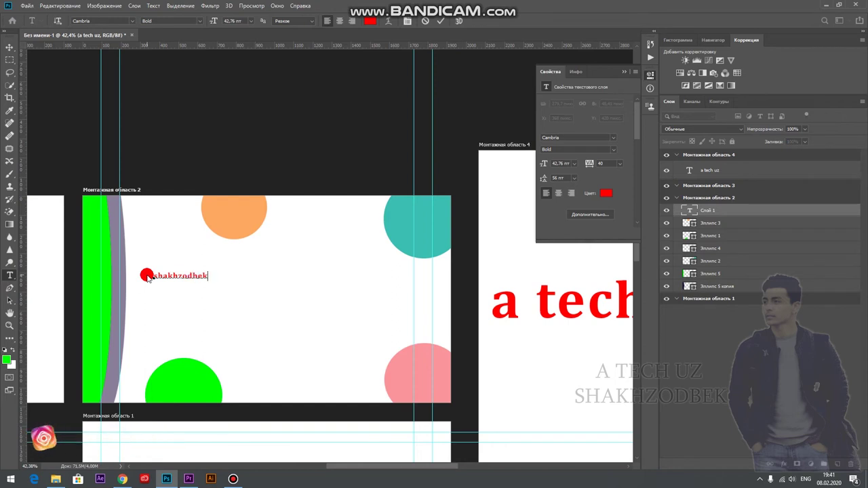
left_click(4, 49)
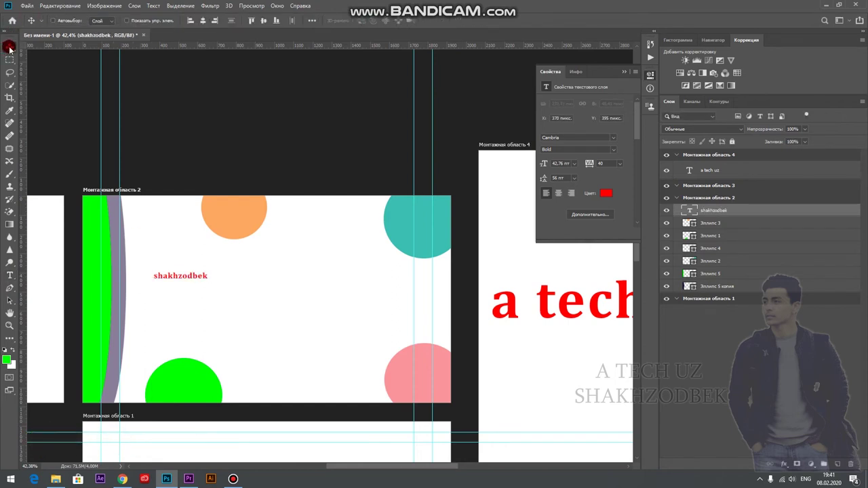
key("ctrl+t")
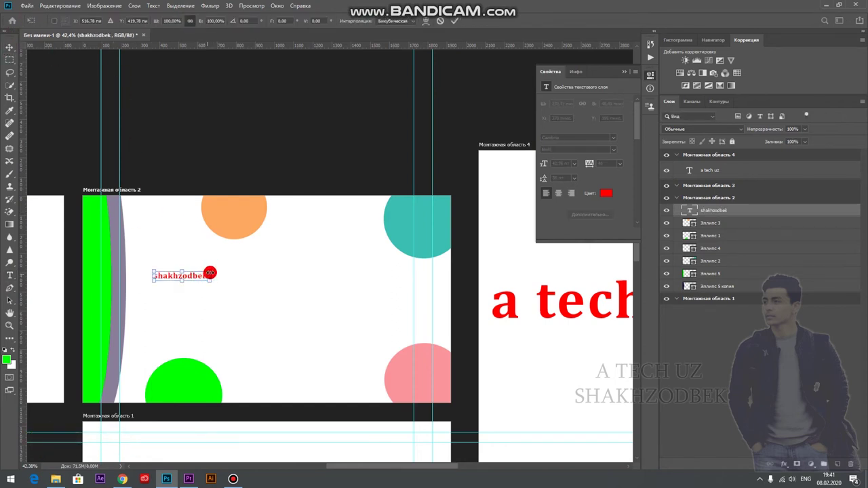
left_click_drag(209, 273, 364, 275)
left_click_drag(292, 292, 298, 306)
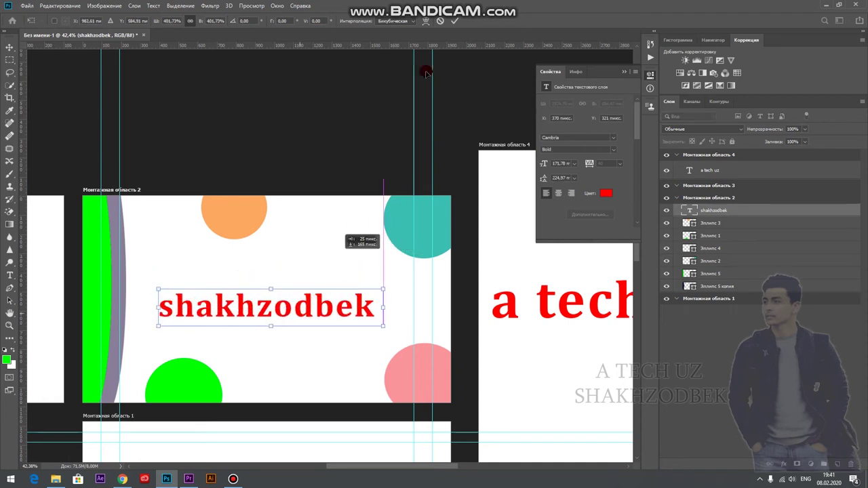
left_click(454, 21)
left_click_drag(286, 309, 301, 300)
Step: Move 'a tech uz' back onto artboard 2, directly above the name line
mouse_move(548, 313)
left_mouse_down()
mouse_move(238, 308)
mouse_move(242, 331)
left_mouse_up()
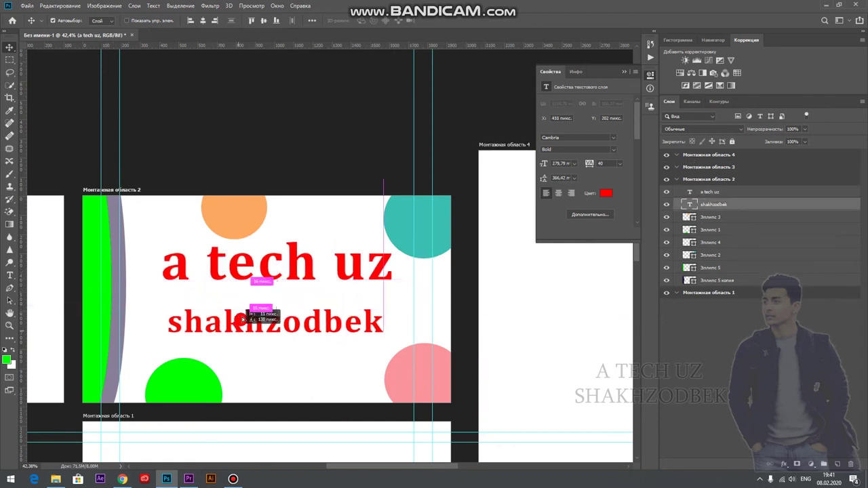
left_click_drag(246, 281, 251, 298)
scroll(249, 274, "down", 2)
scroll(249, 275, "down", 1)
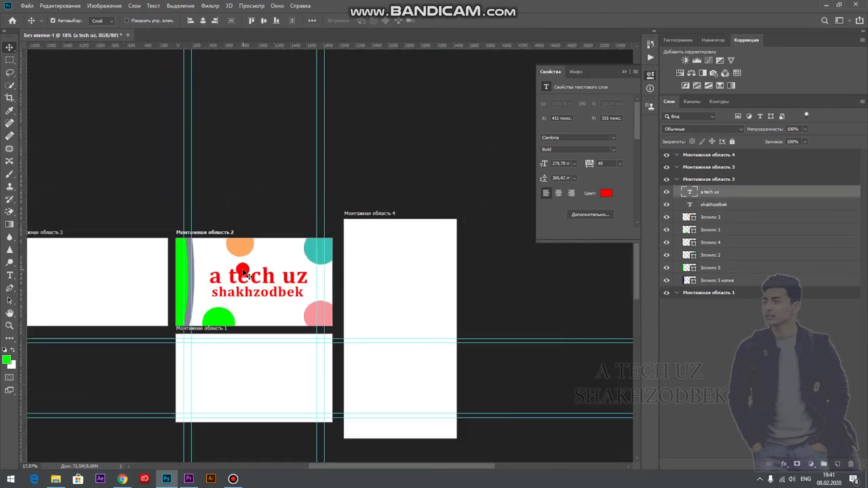
scroll(250, 274, "down", 1)
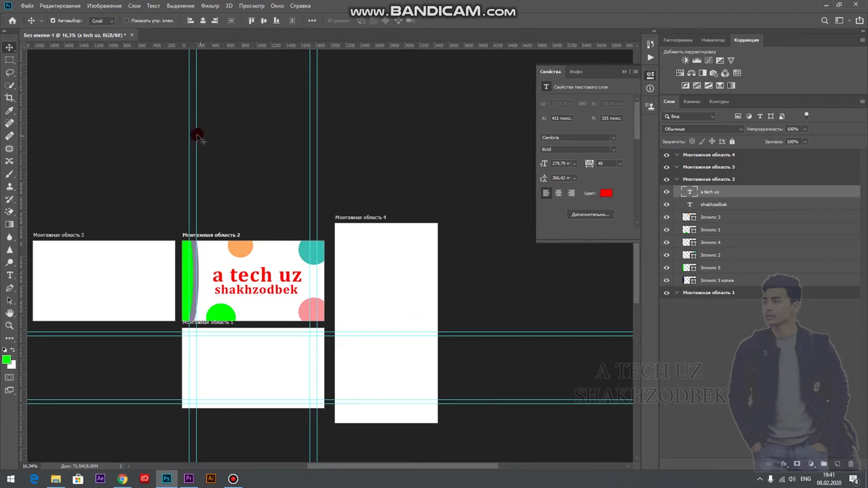
Step: Create a new 315×307 document and switch to its blank canvas
left_click(27, 6)
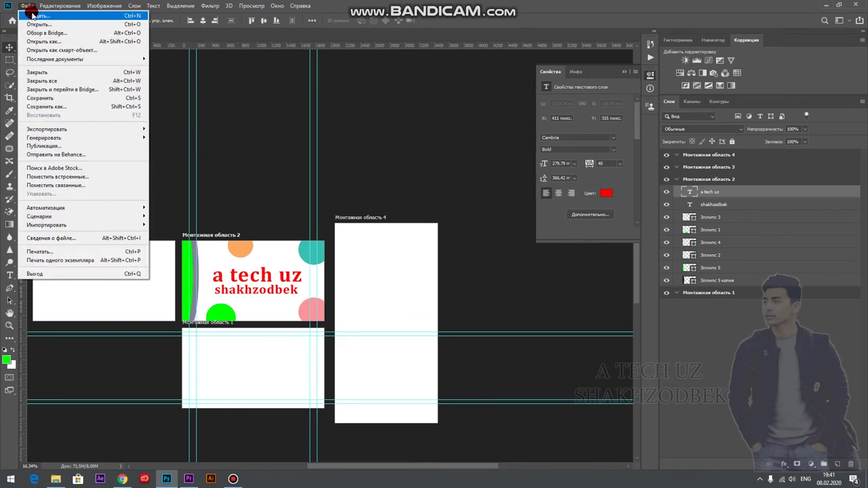
left_click(31, 14)
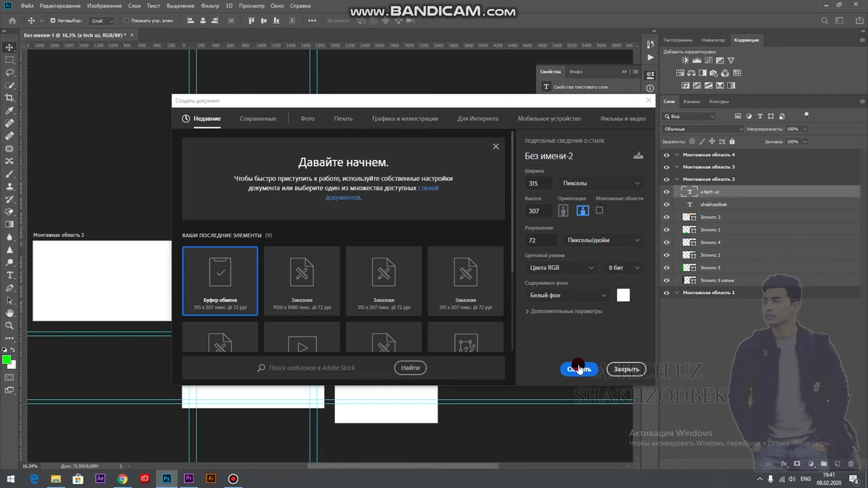
left_click(580, 369)
left_click(77, 35)
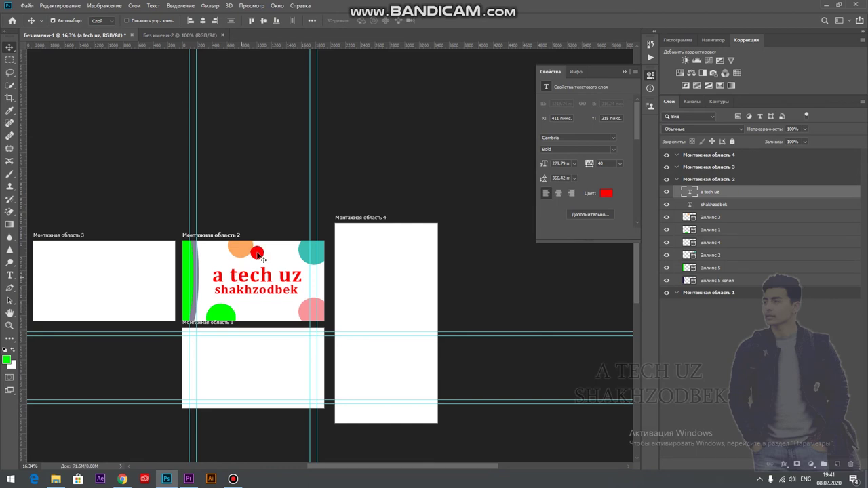
left_click(180, 34)
Step: Draw a small circle and a tall ellipse, filling the tall ellipse red
left_click(9, 337)
left_click_drag(284, 232, 317, 265)
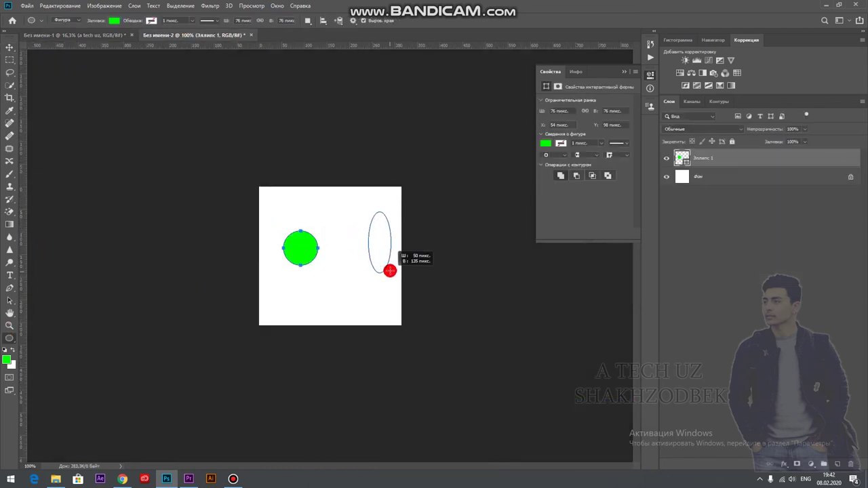
left_click_drag(368, 211, 391, 273)
left_click(544, 147)
left_click(548, 202)
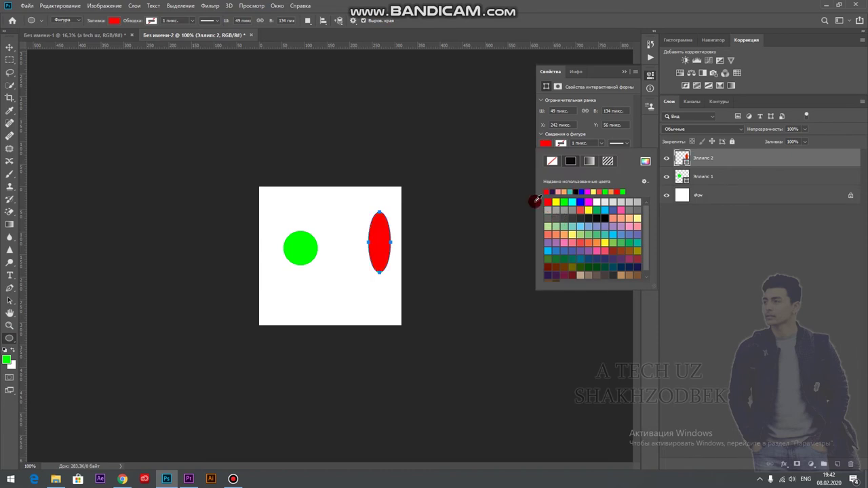
Step: Move the red ellipse off the canvas to the right
left_click(15, 50)
scroll(350, 144, "down", 2)
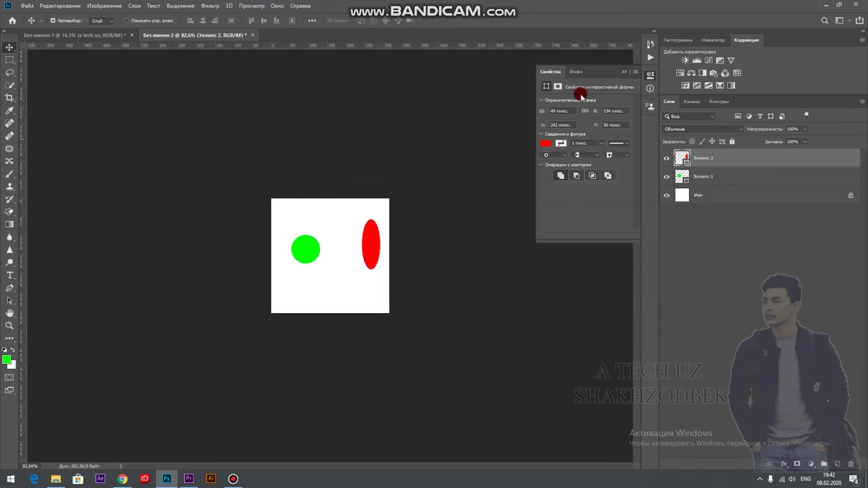
scroll(339, 204, "up", 2)
mouse_move(391, 236)
left_mouse_down()
mouse_move(464, 240)
mouse_move(413, 238)
mouse_move(343, 253)
left_mouse_up()
left_click(183, 223)
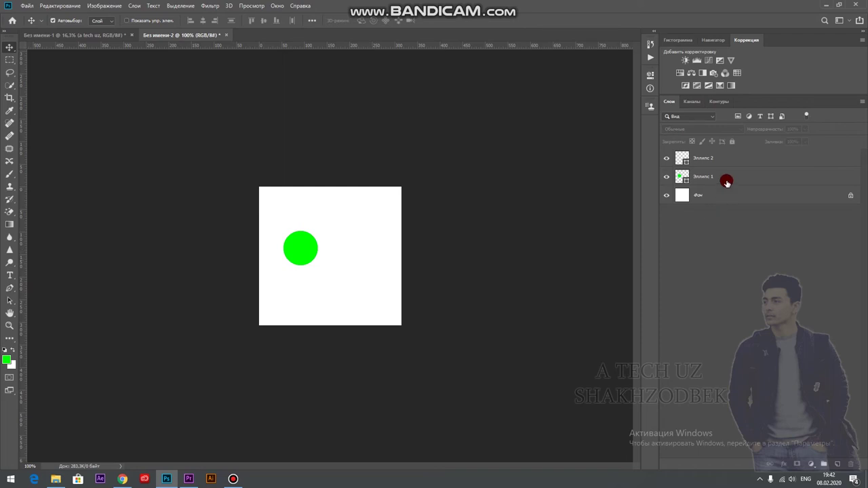
Step: Transform the Эллипс 2 layer onto the canvas's upper right, then move it back off
left_click(708, 160)
key("ctrl+t")
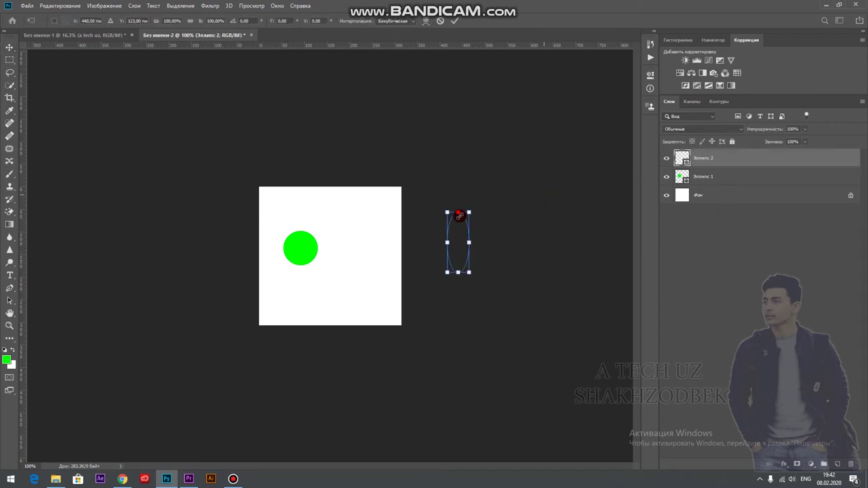
mouse_move(468, 248)
left_mouse_down()
mouse_move(364, 244)
mouse_move(355, 232)
mouse_move(402, 216)
left_mouse_up()
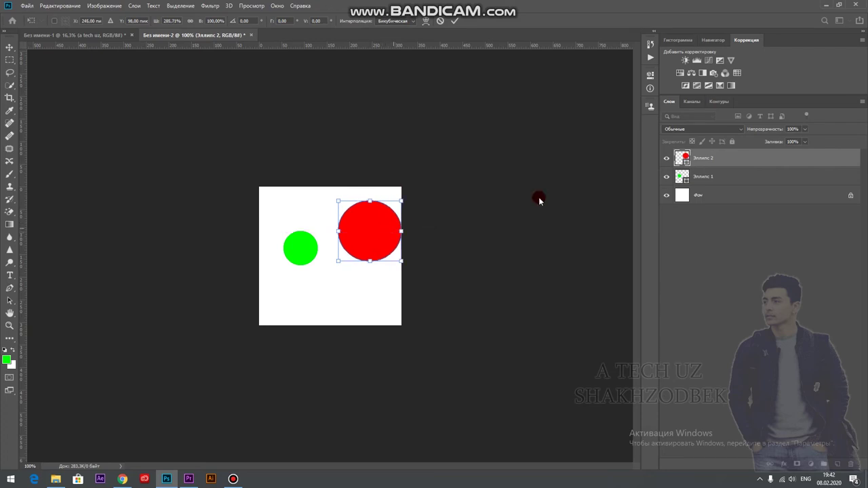
left_click(693, 144)
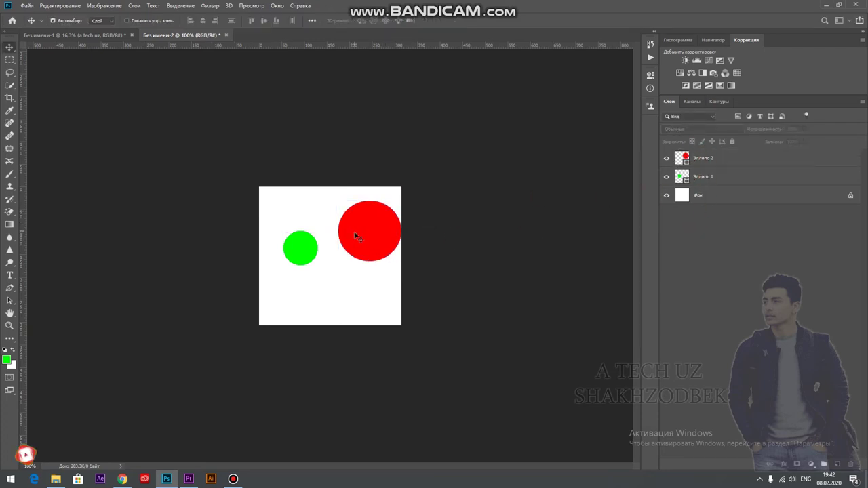
left_click_drag(355, 234, 492, 183)
Step: Reposition the red circle with Ctrl+T, leaving it just off the canvas edge
left_click(714, 235)
left_click(703, 157)
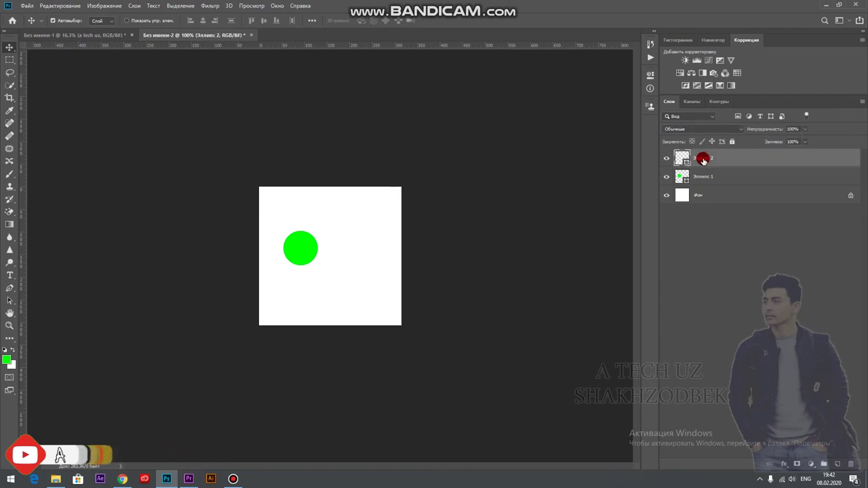
key("ctrl+t")
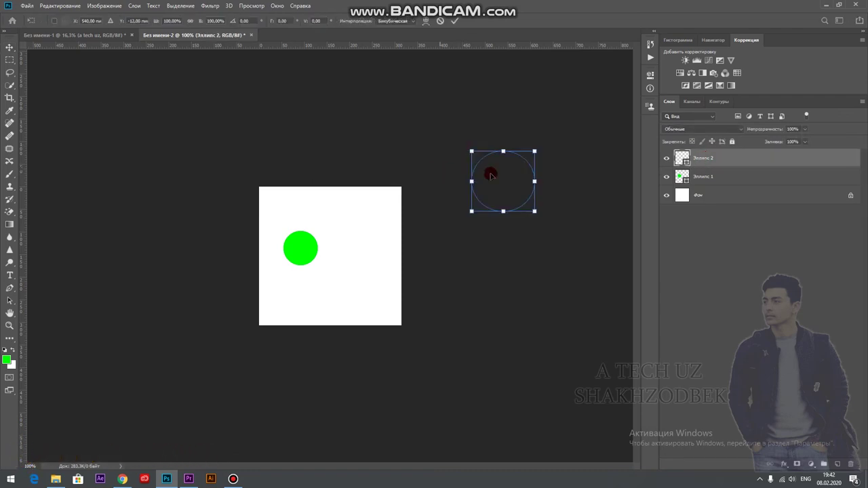
left_click_drag(508, 183, 515, 191)
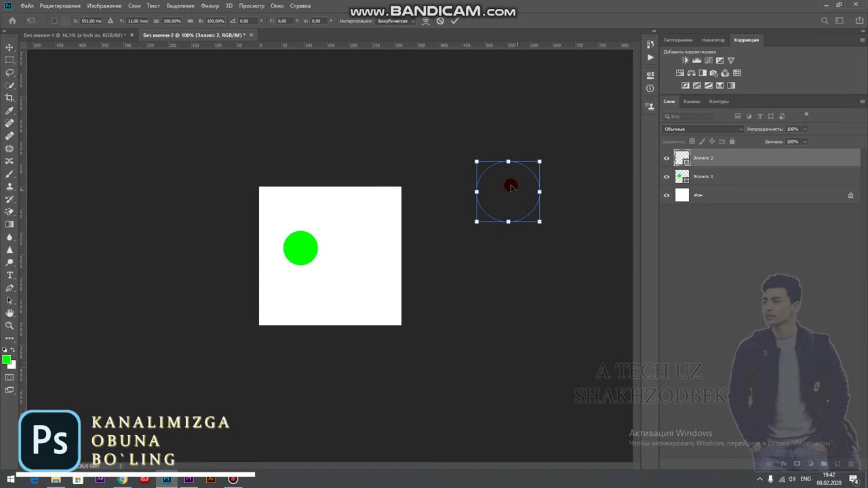
left_click_drag(516, 187, 370, 211)
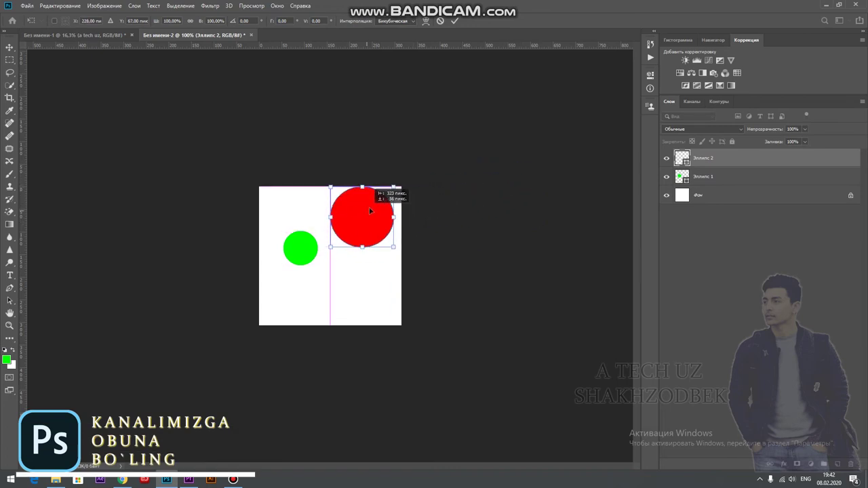
mouse_move(363, 219)
left_mouse_down()
mouse_move(224, 146)
mouse_move(245, 158)
mouse_move(122, 234)
mouse_move(393, 216)
mouse_move(411, 270)
left_mouse_up()
Step: Drag the orange circle to artboard 4, teal to artboard 1, and green to artboard 3
left_click(72, 32)
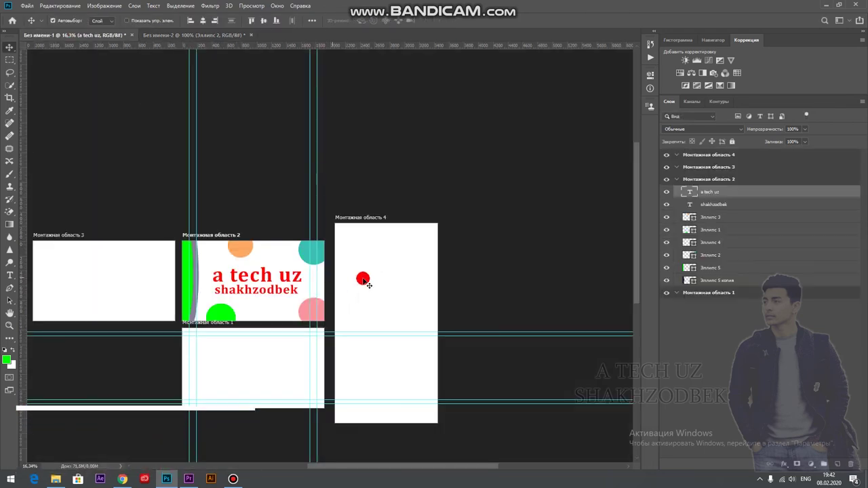
scroll(141, 215, "down", 1)
scroll(67, 242, "up", 1)
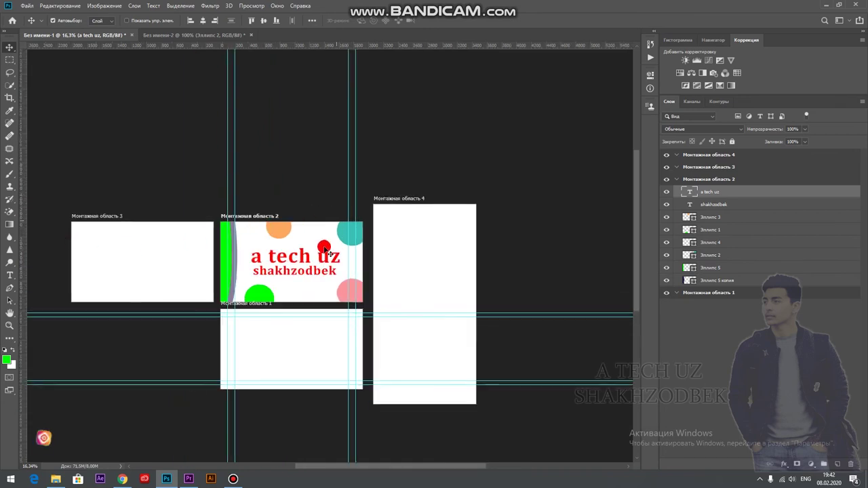
left_click_drag(323, 244, 298, 252)
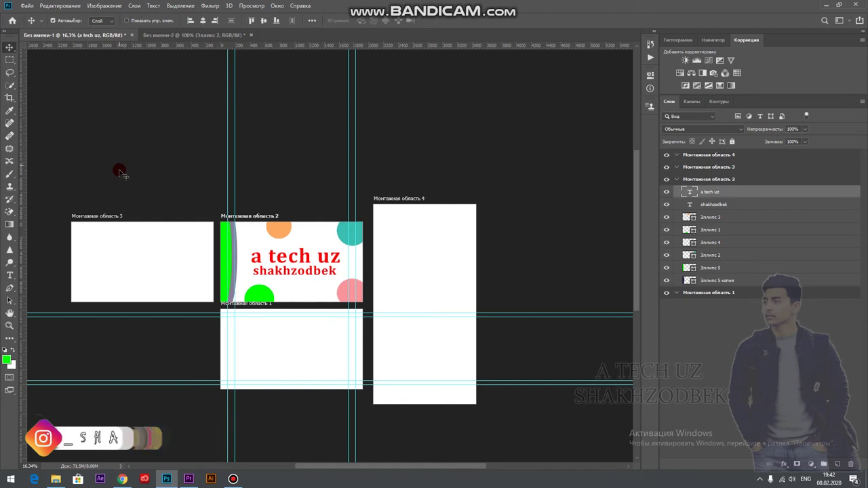
left_click_drag(275, 234, 432, 232)
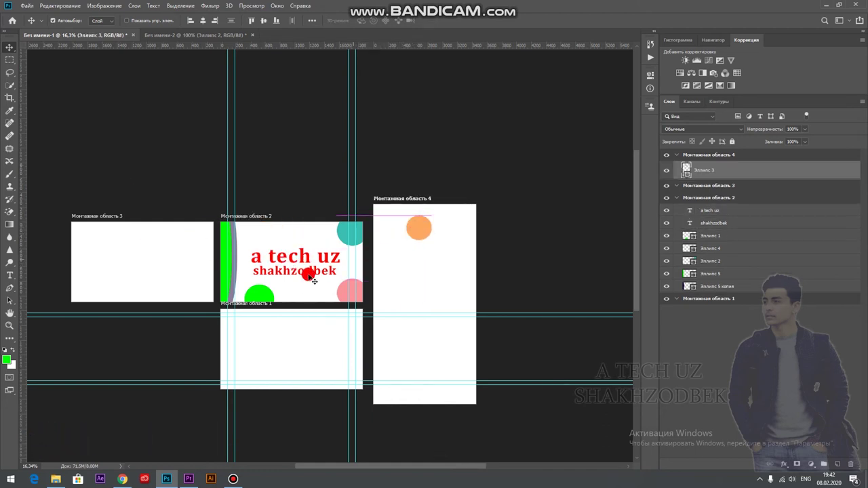
left_click_drag(344, 232, 274, 347)
left_click_drag(287, 299, 154, 243)
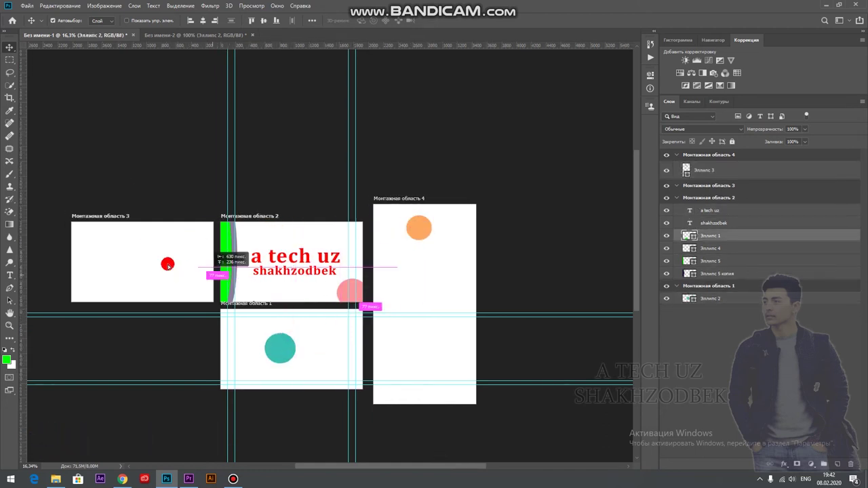
left_click(24, 9)
Step: Quick-export all artboards as JPG to the Desktop, then minimize Photoshop
left_click(47, 128)
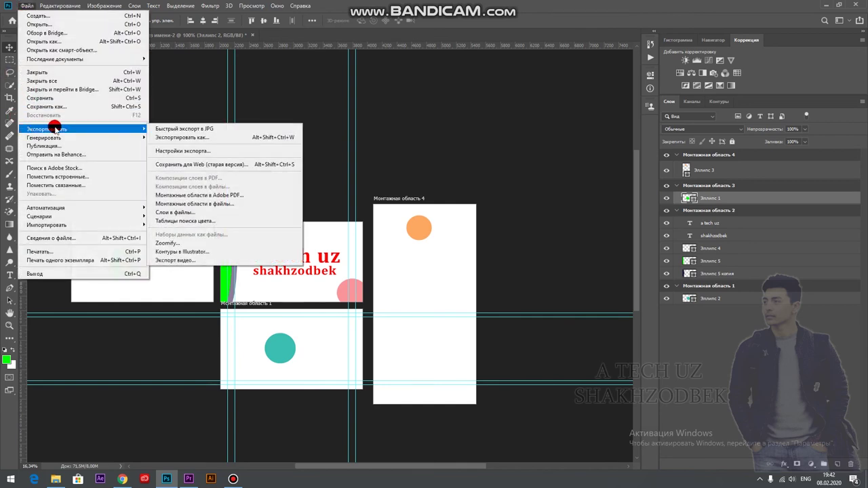
left_click(183, 129)
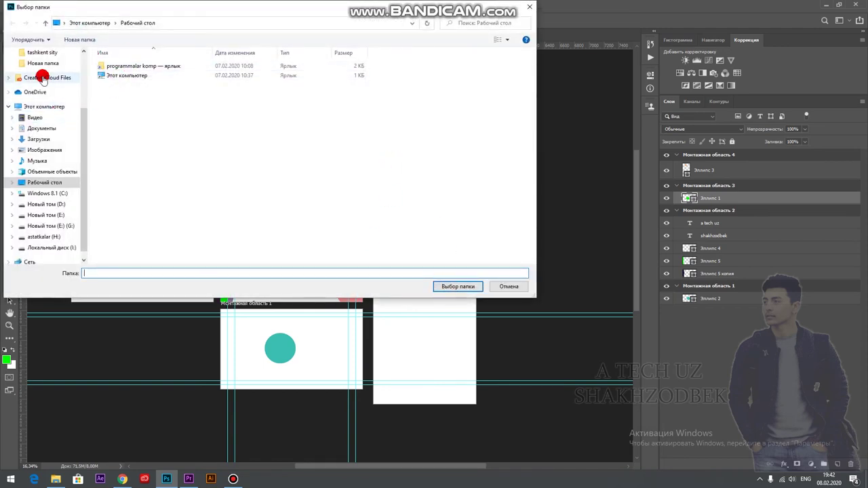
left_click(49, 183)
left_click(461, 286)
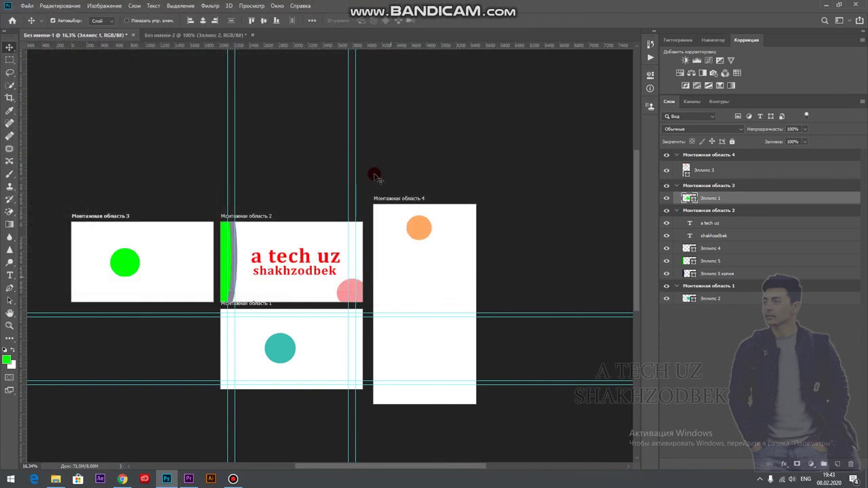
left_click(824, 7)
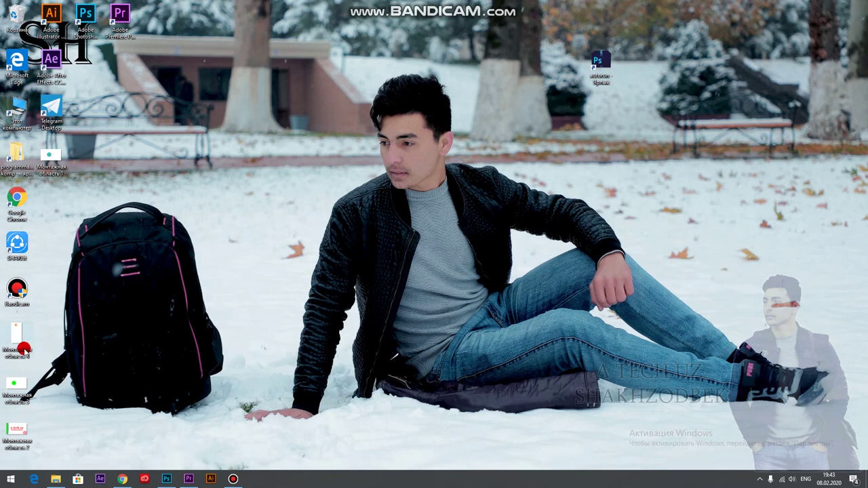
Step: Arrange the four artboard JPG icons in a row on the desktop
left_click_drag(23, 349, 195, 213)
mouse_move(21, 388)
left_mouse_down()
mouse_move(200, 278)
mouse_move(223, 207)
left_mouse_up()
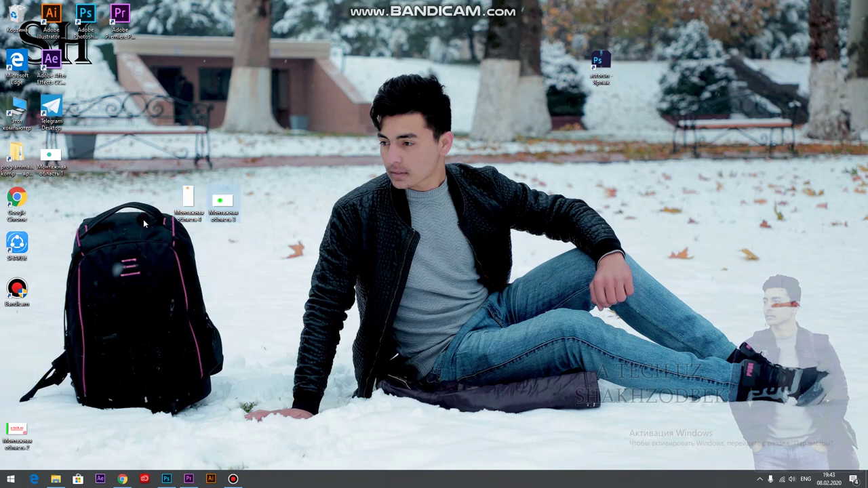
mouse_move(56, 159)
left_mouse_down()
mouse_move(149, 190)
mouse_move(157, 204)
left_mouse_up()
mouse_move(23, 421)
left_mouse_down()
mouse_move(126, 377)
mouse_move(214, 315)
mouse_move(270, 198)
mouse_move(263, 204)
left_mouse_up()
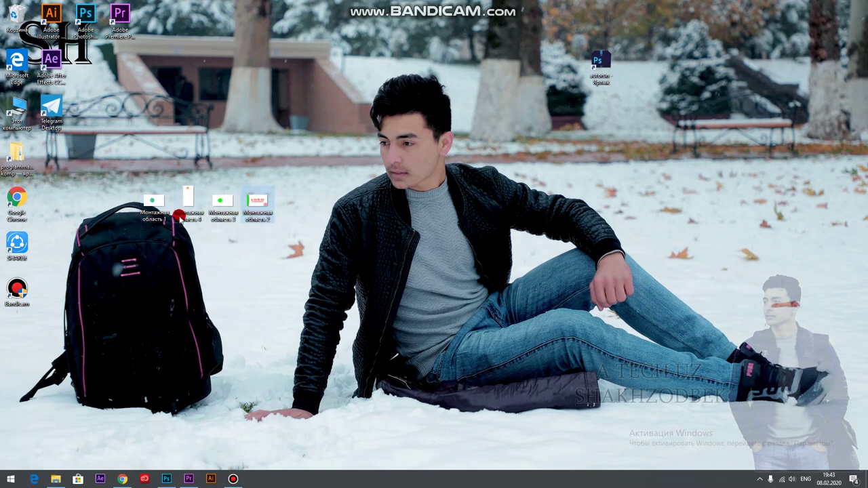
Step: Preview the artboard 2 and artboard 4 JPGs in Photos, then return to Photoshop
right_click(254, 203)
left_click(277, 211)
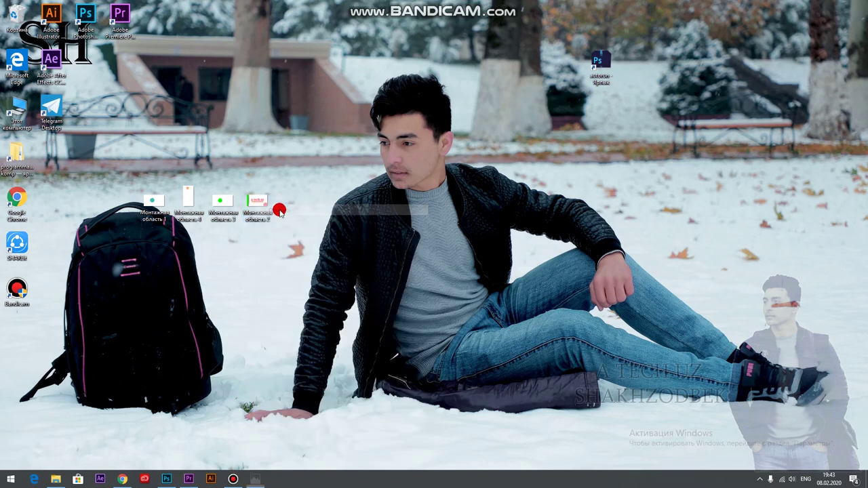
left_click(856, 7)
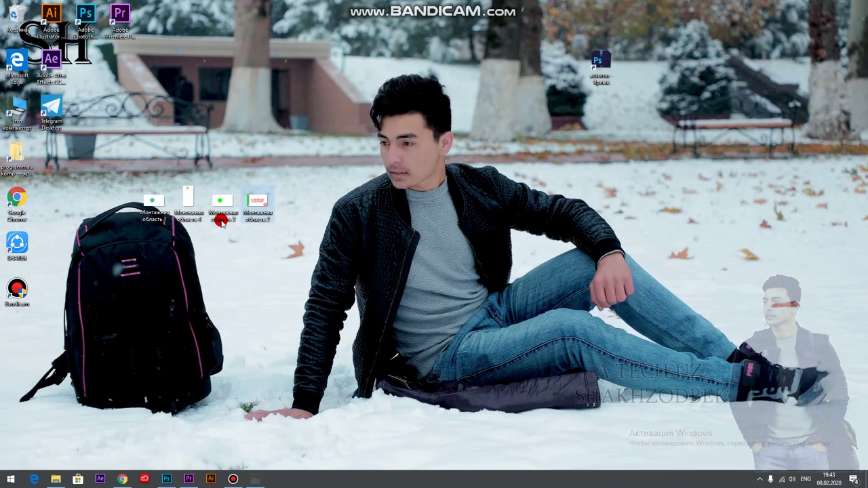
right_click(188, 197)
left_click(198, 202)
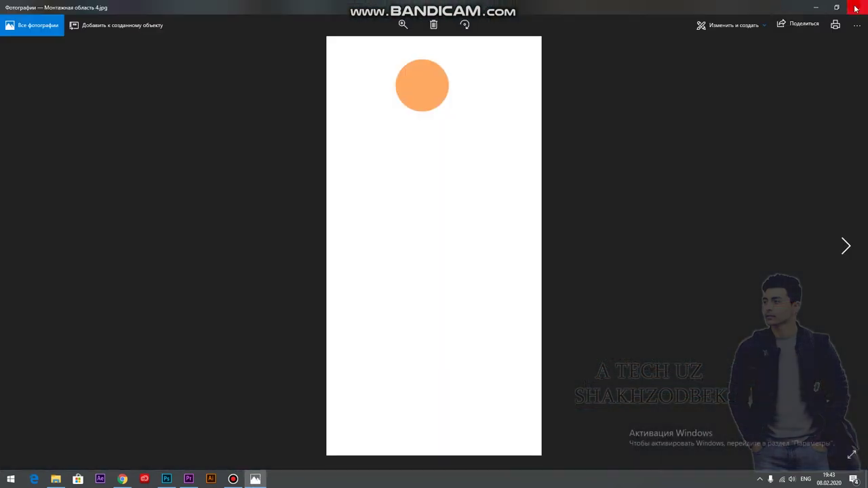
left_click(857, 8)
left_click(185, 480)
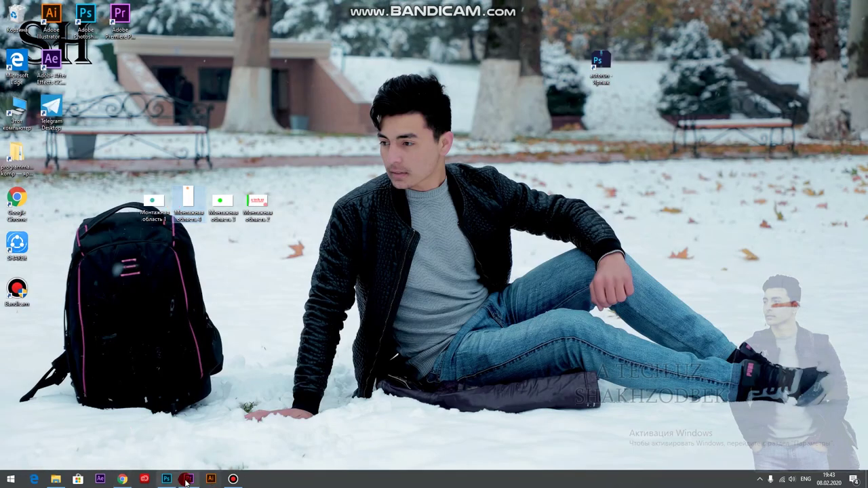
left_click(167, 479)
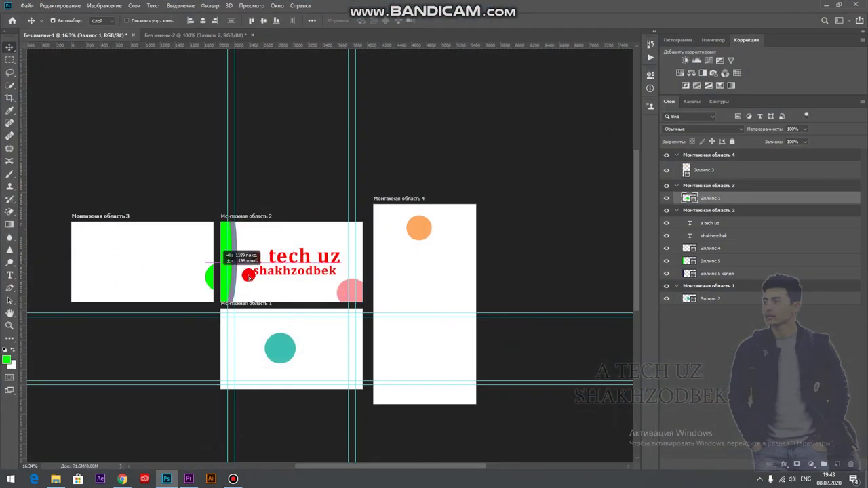
Step: Drag the green, teal and orange circles back into artboard 2
left_click_drag(122, 257, 277, 289)
left_click_drag(284, 345, 270, 209)
left_click_drag(415, 232, 332, 238)
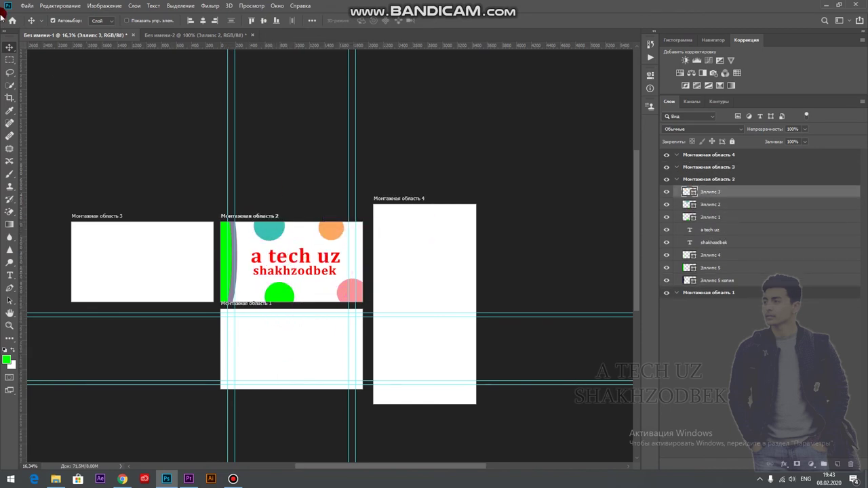
Step: Quick-export artboard 2 as JPG, replacing the desktop file, then minimize Photoshop
left_click(29, 6)
mouse_move(46, 129)
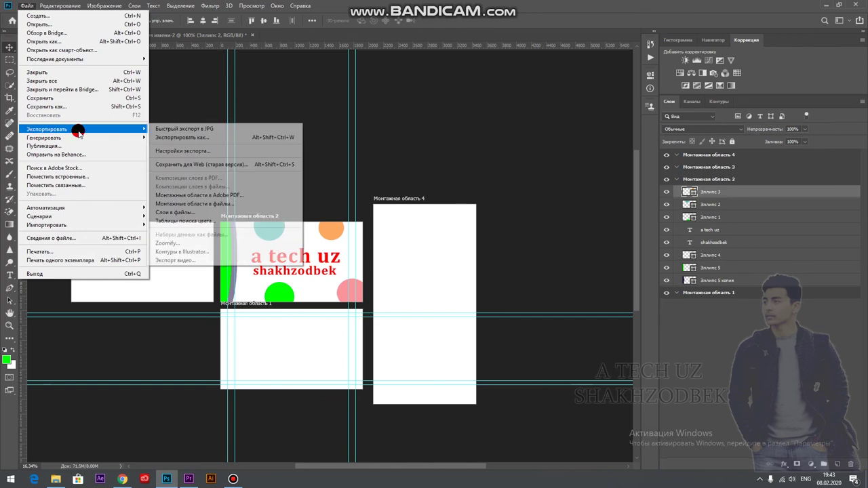
left_click(172, 129)
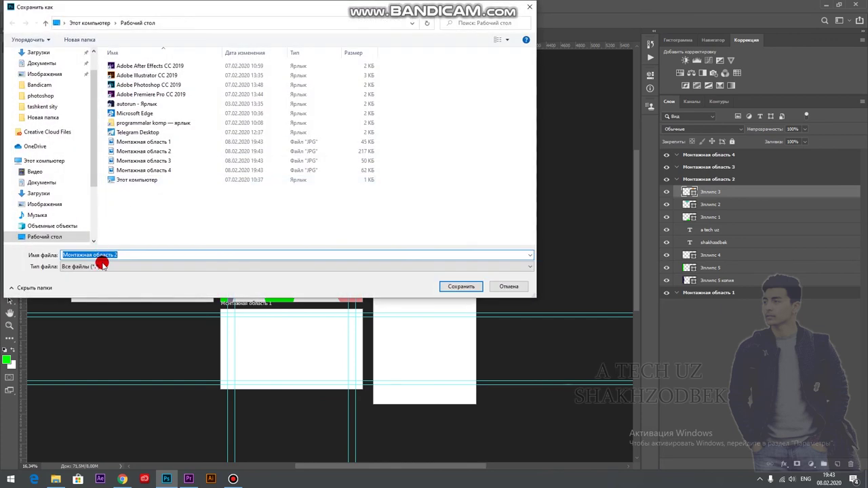
left_click(450, 285)
left_click(451, 237)
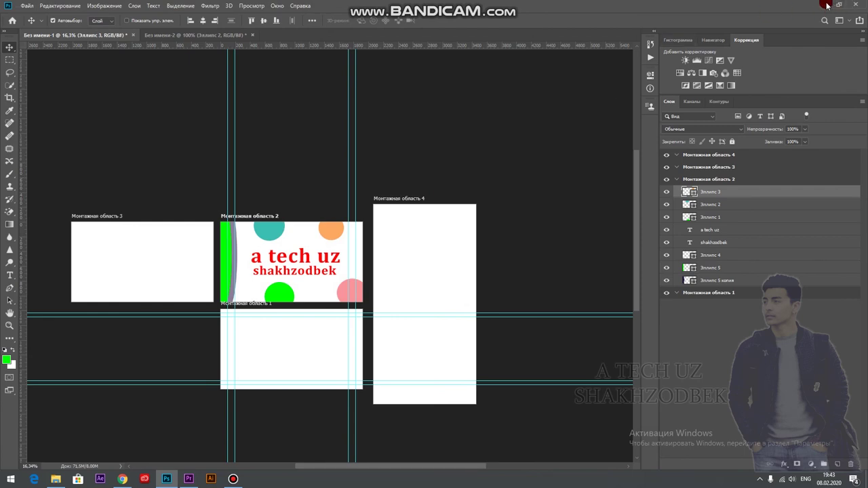
left_click(827, 4)
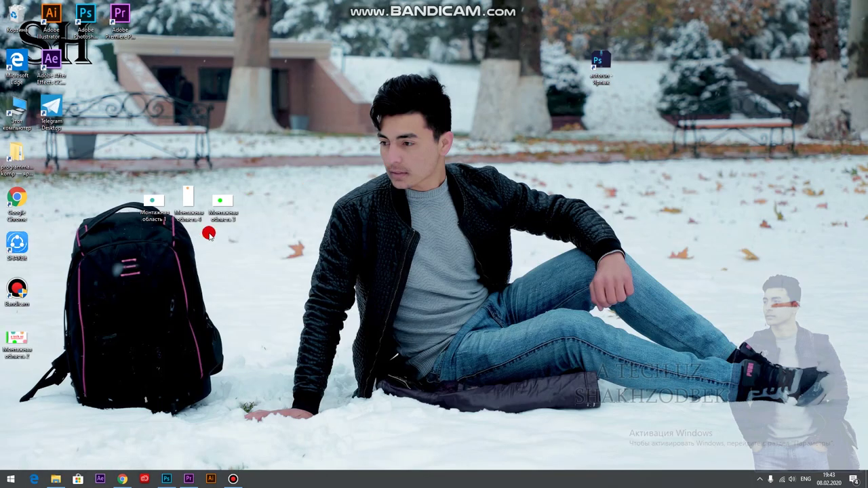
Step: Place Монтажная область 2.jpg in the row, preview it in Photos, then return to Photoshop
left_click_drag(163, 331, 288, 203)
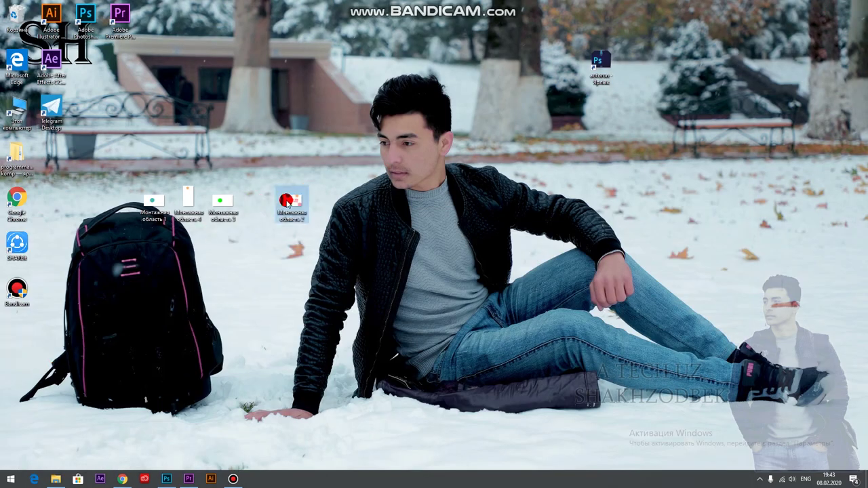
right_click(286, 198)
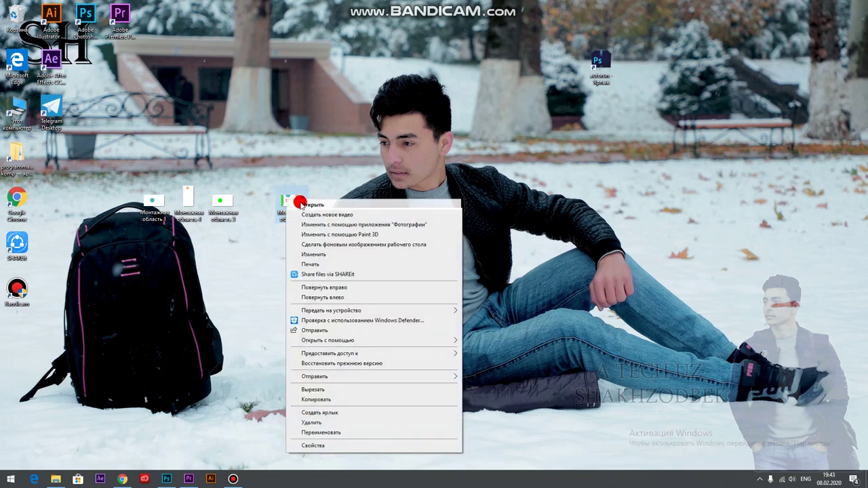
left_click(297, 201)
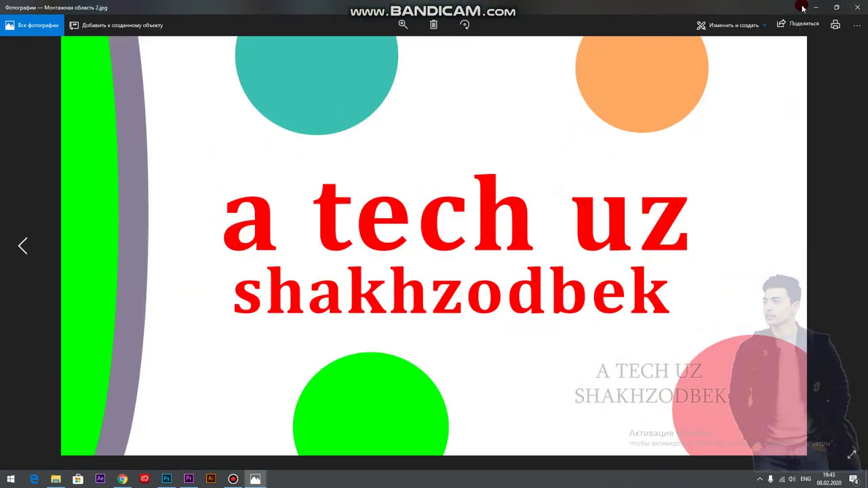
left_click(856, 6)
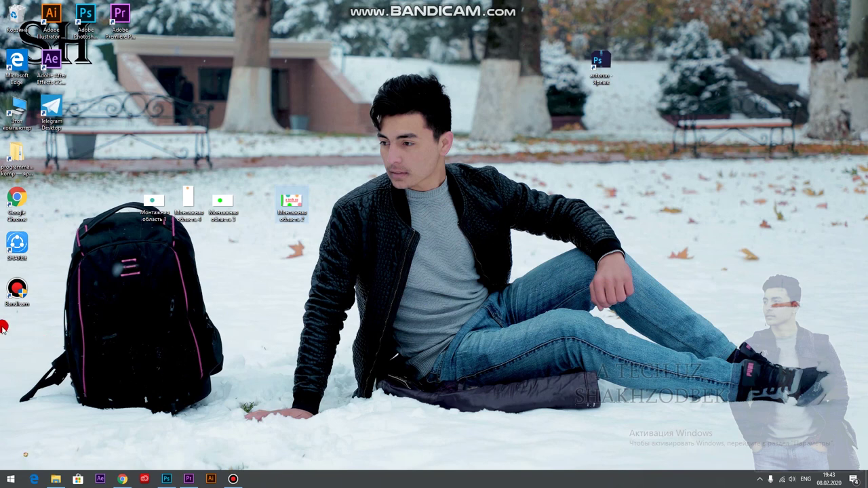
left_click(291, 202)
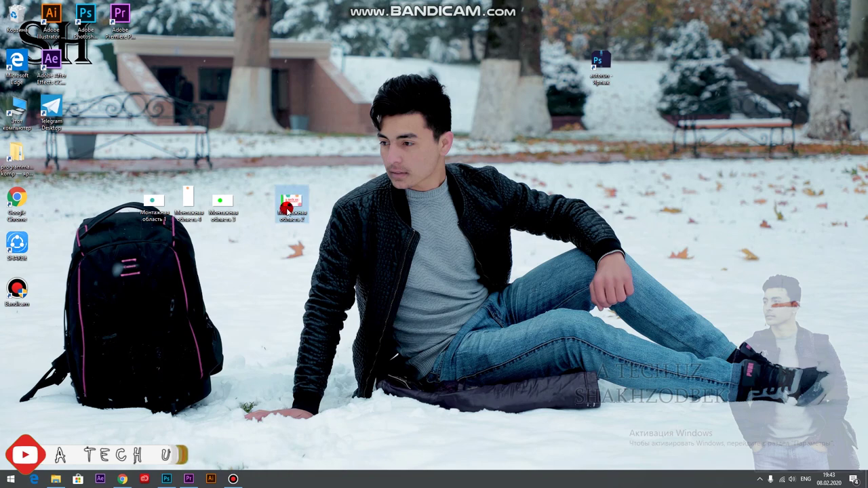
right_click(291, 203)
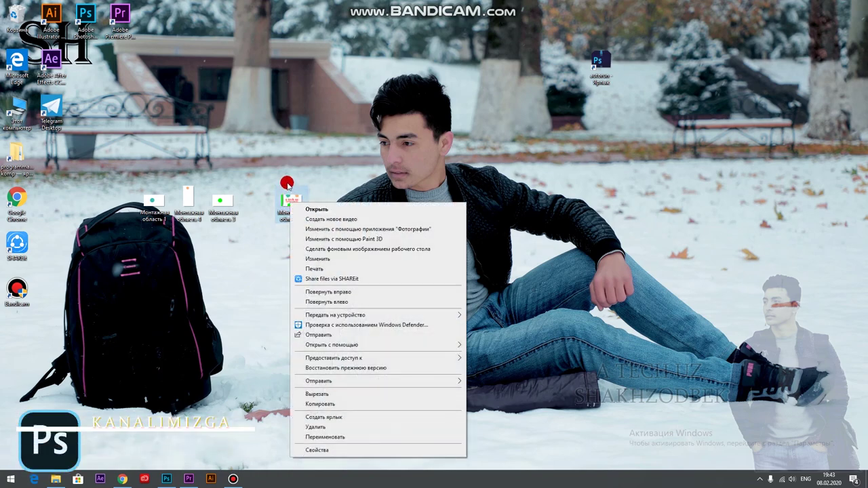
left_click(166, 480)
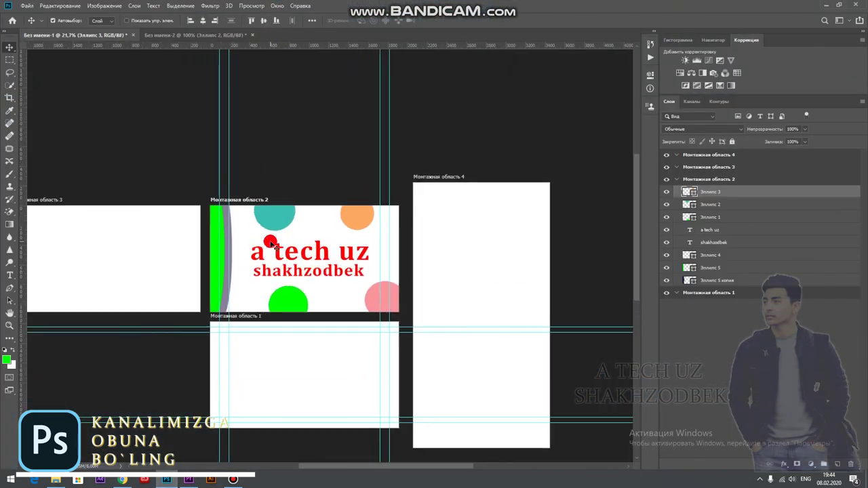
left_click_drag(257, 277, 195, 264)
scroll(278, 234, "down", 1)
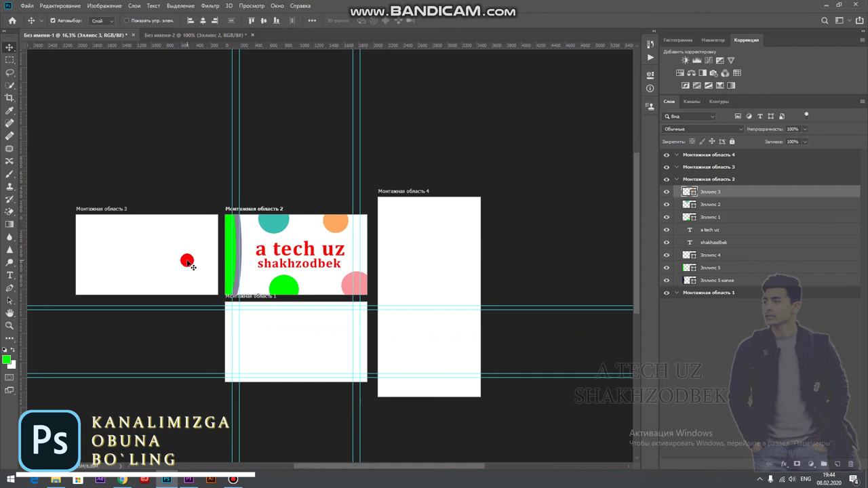